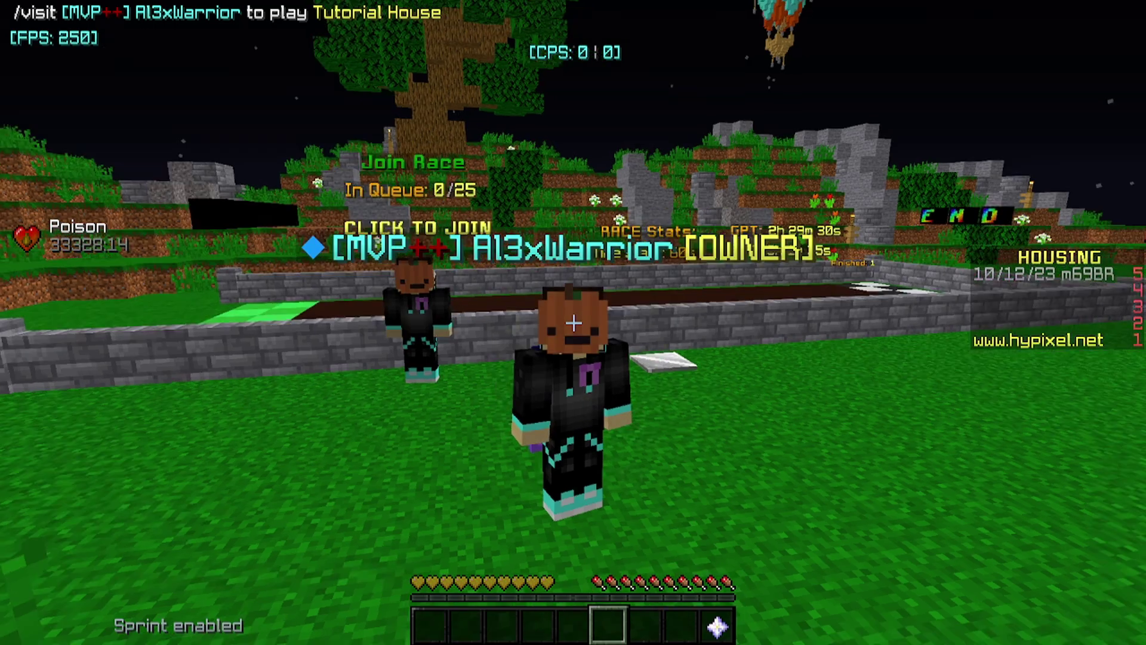
Step: Join the race queue through the Join Race NPC and watch the Race Stats countdown until the race starts
key(F5)
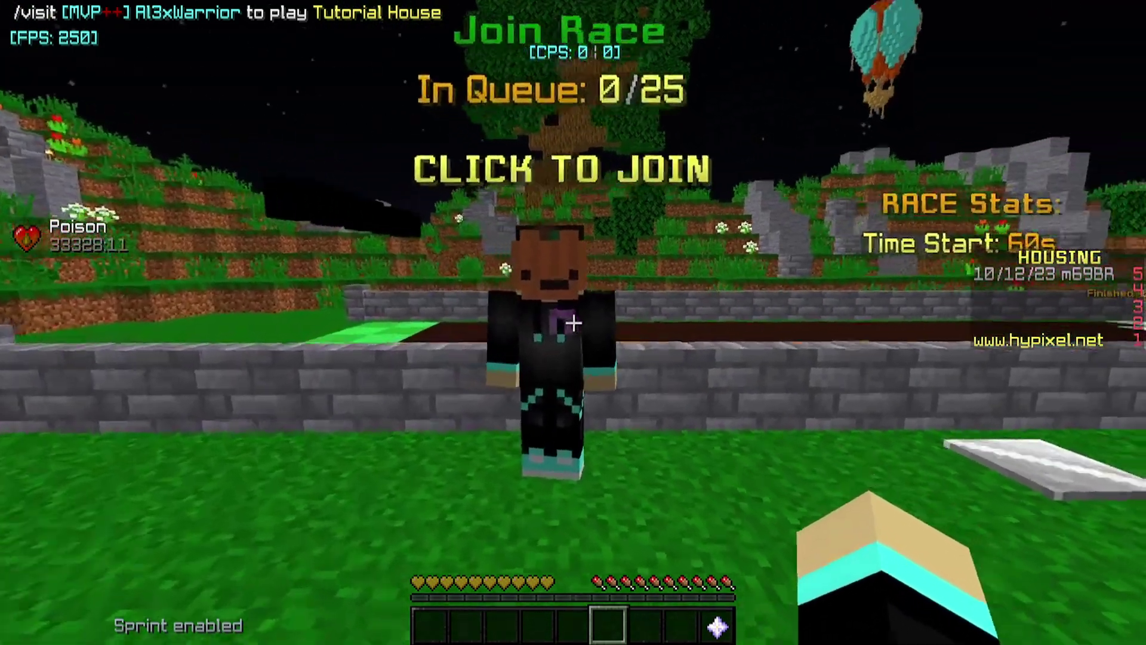
right_click(573, 323)
key(s)
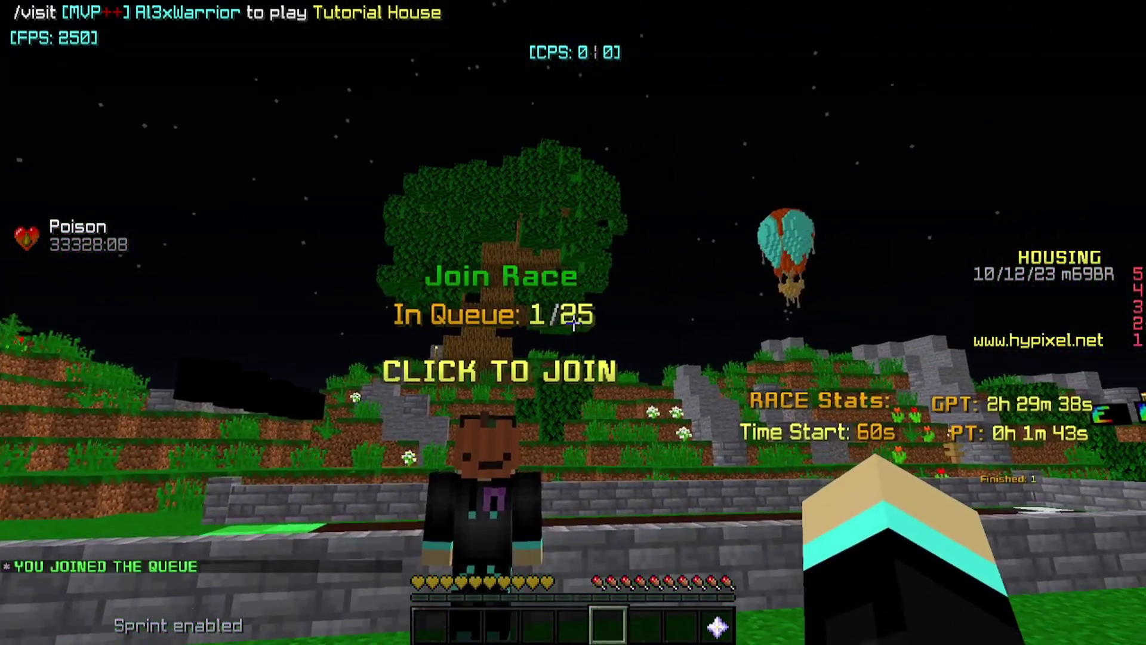
key(d)
key(w)
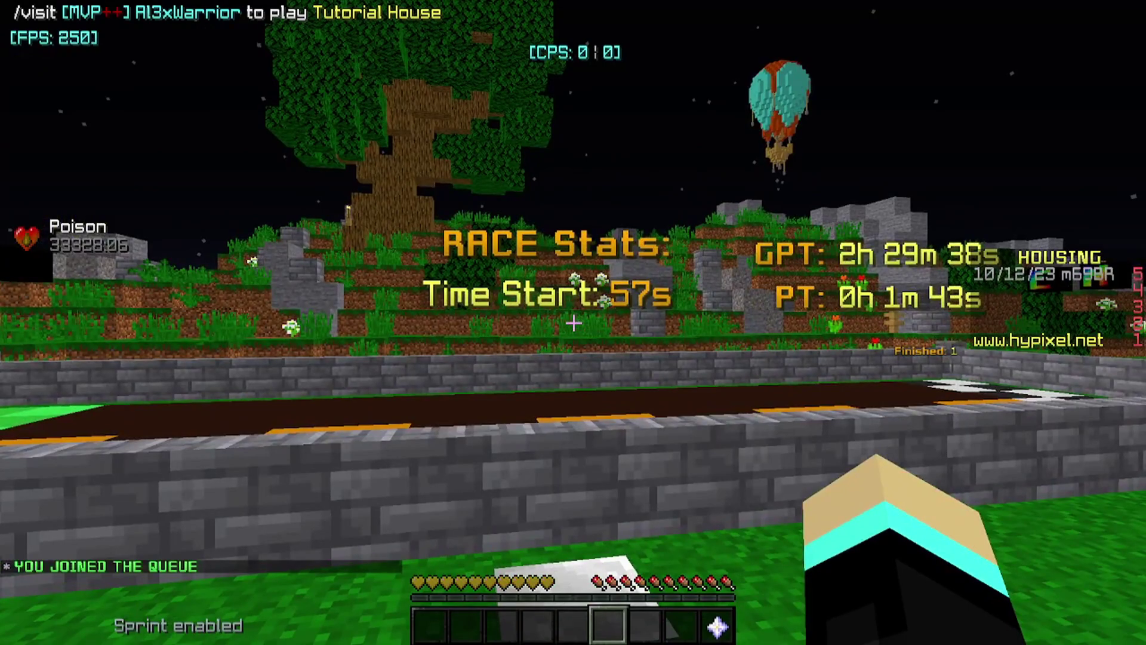
key(w)
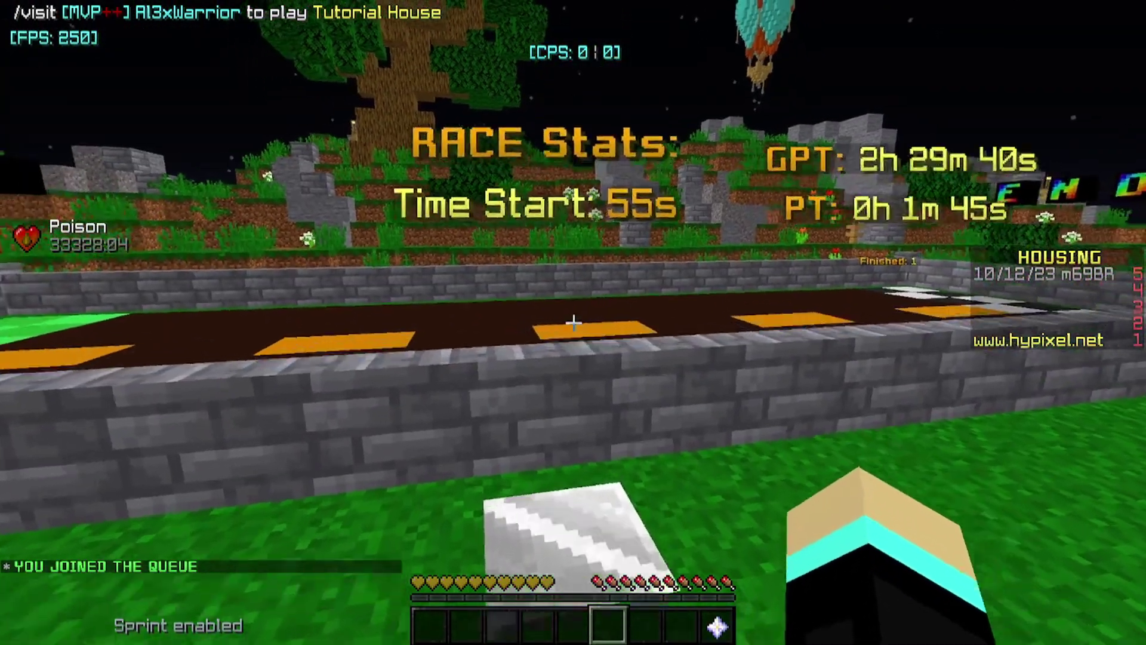
key(s)
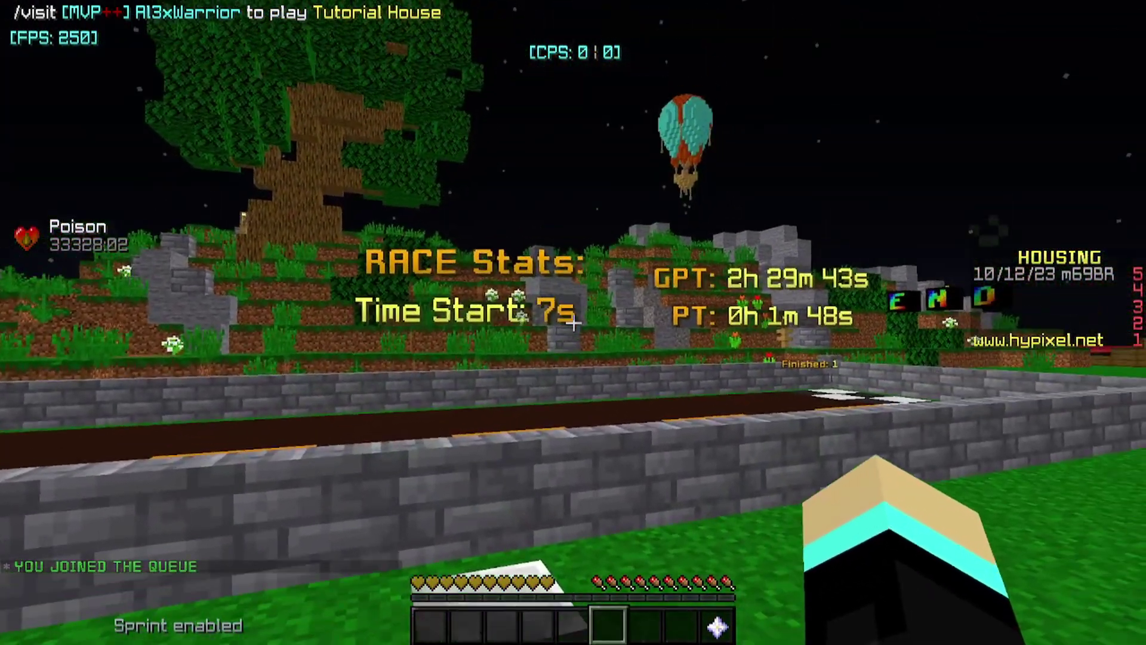
key(a)
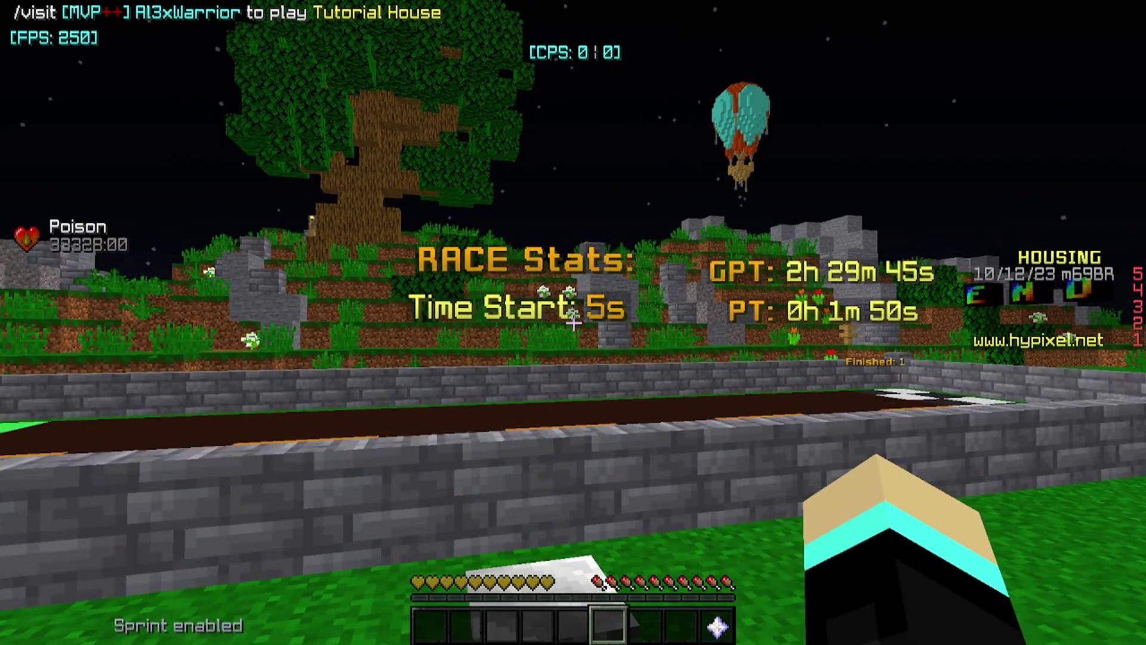
key(s)
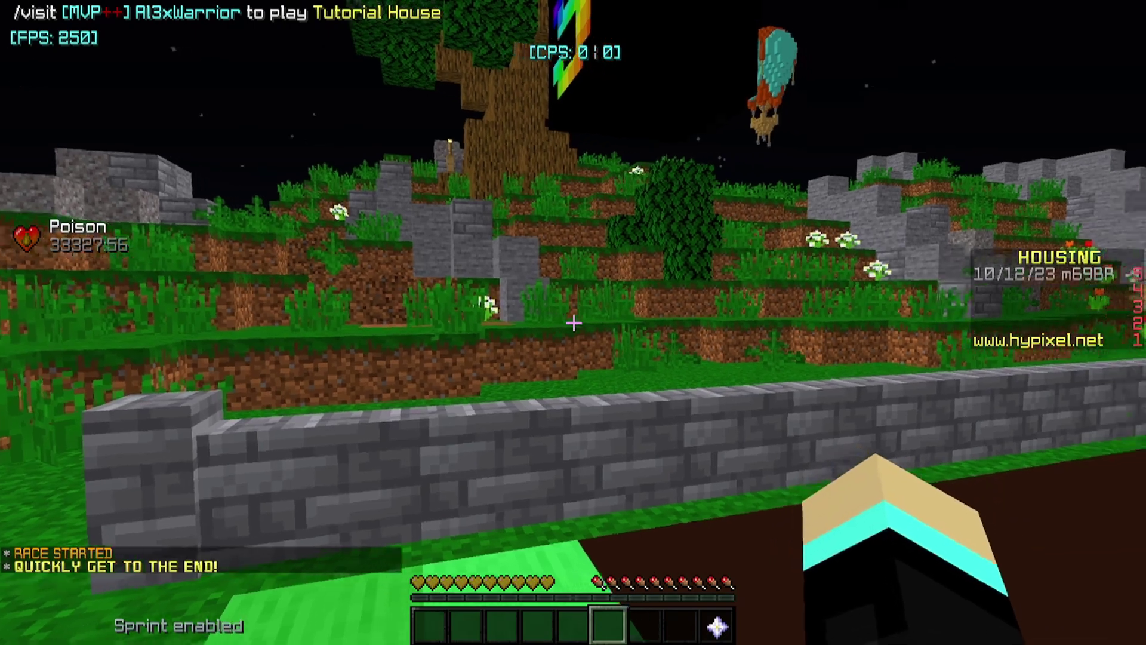
Step: Run along the track from the green start area across the checkered finish line to complete the race
key(F5)
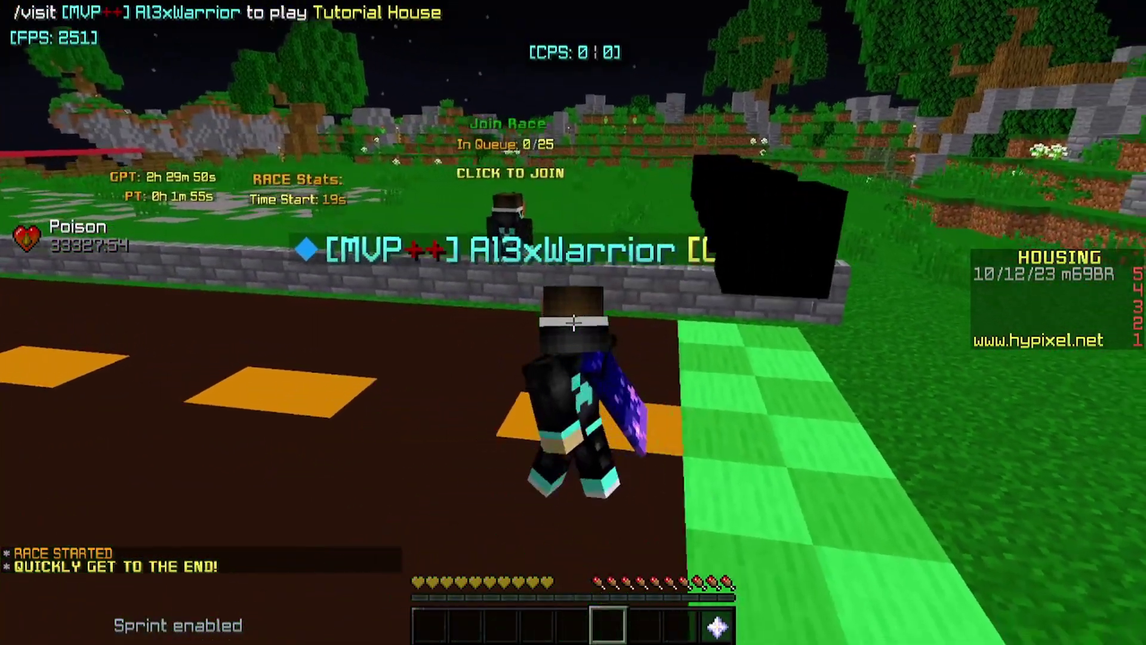
key(F5)
key(F5)
key(w)
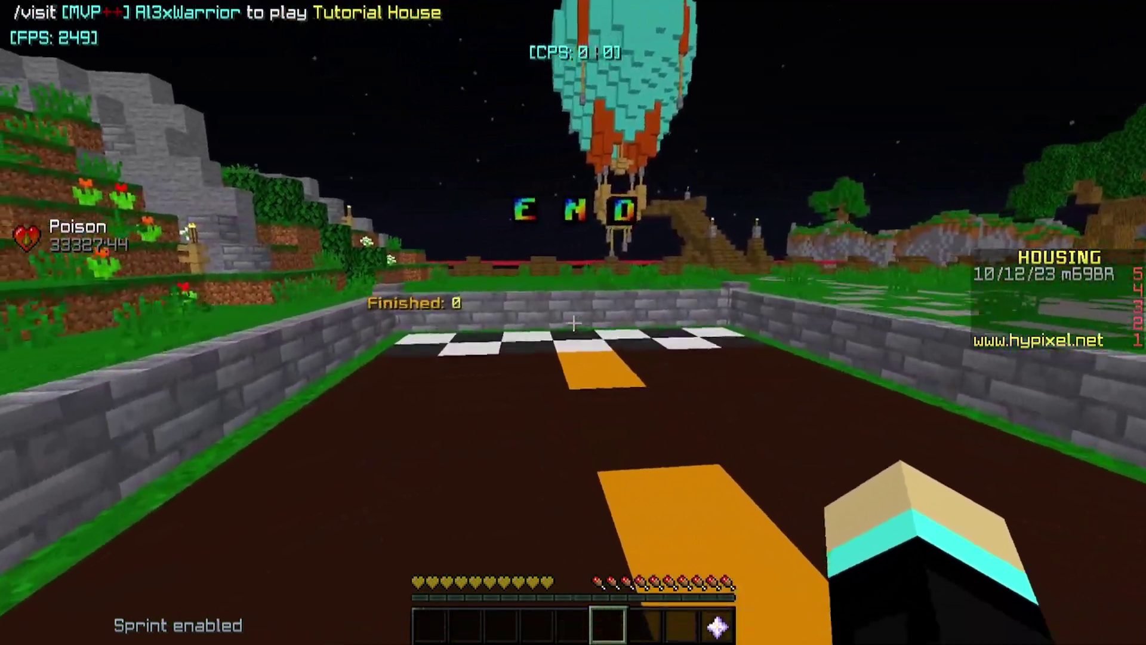
click(573, 323)
key(w)
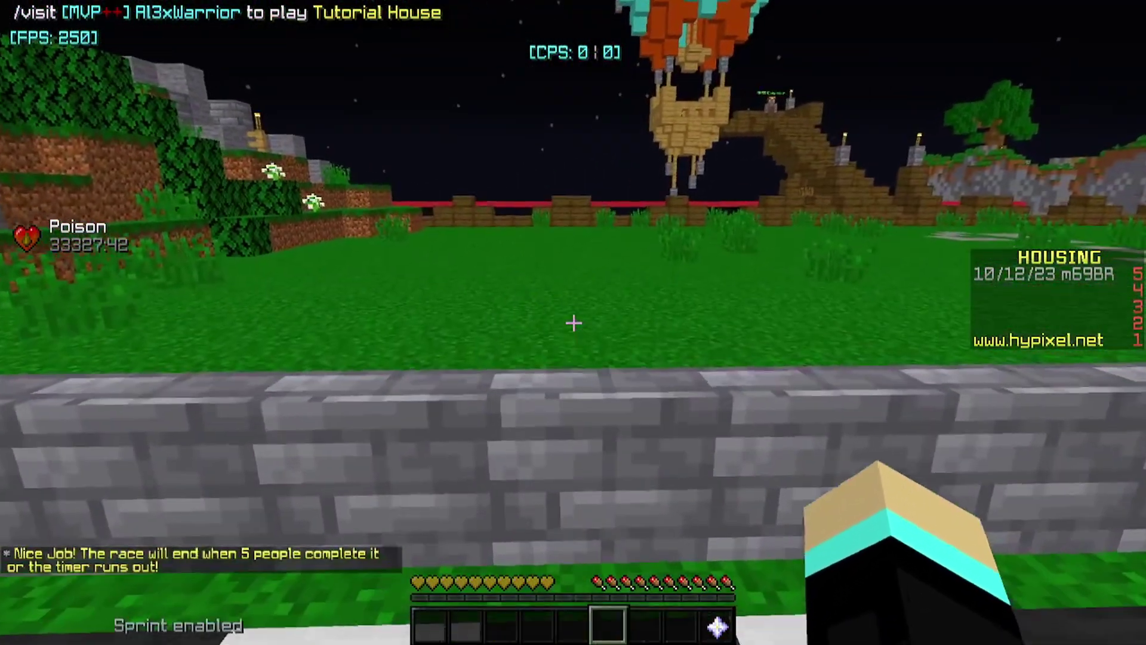
key(s)
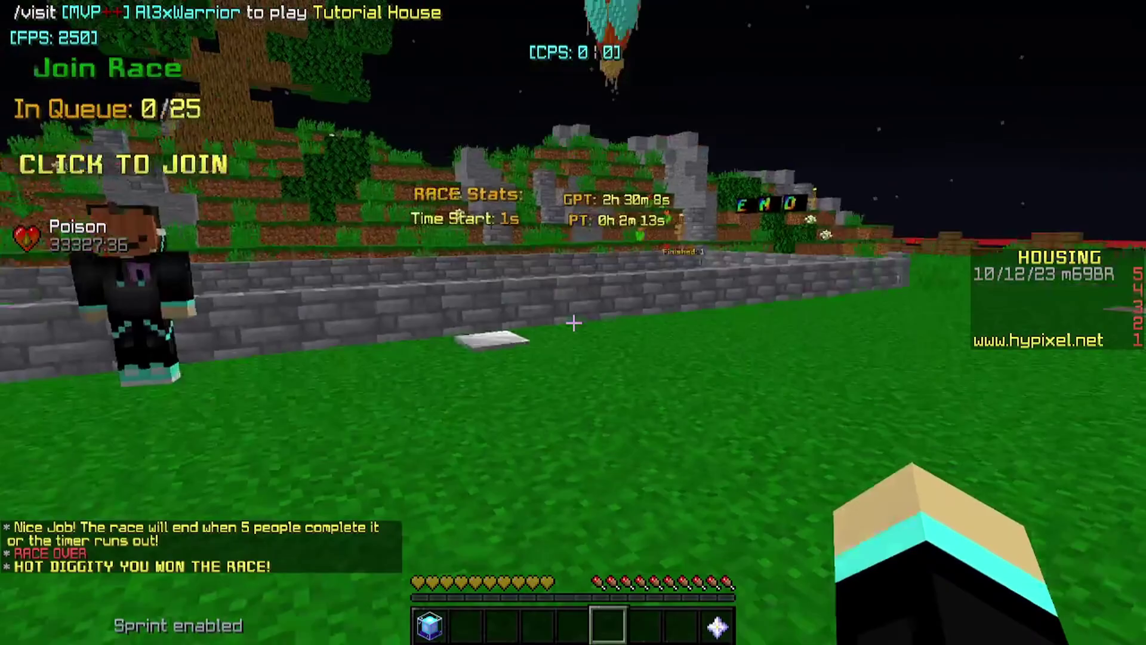
Step: Clear the reward item from the first hotbar slot and enter a second race, staying in it until it ends
key(1)
key(e)
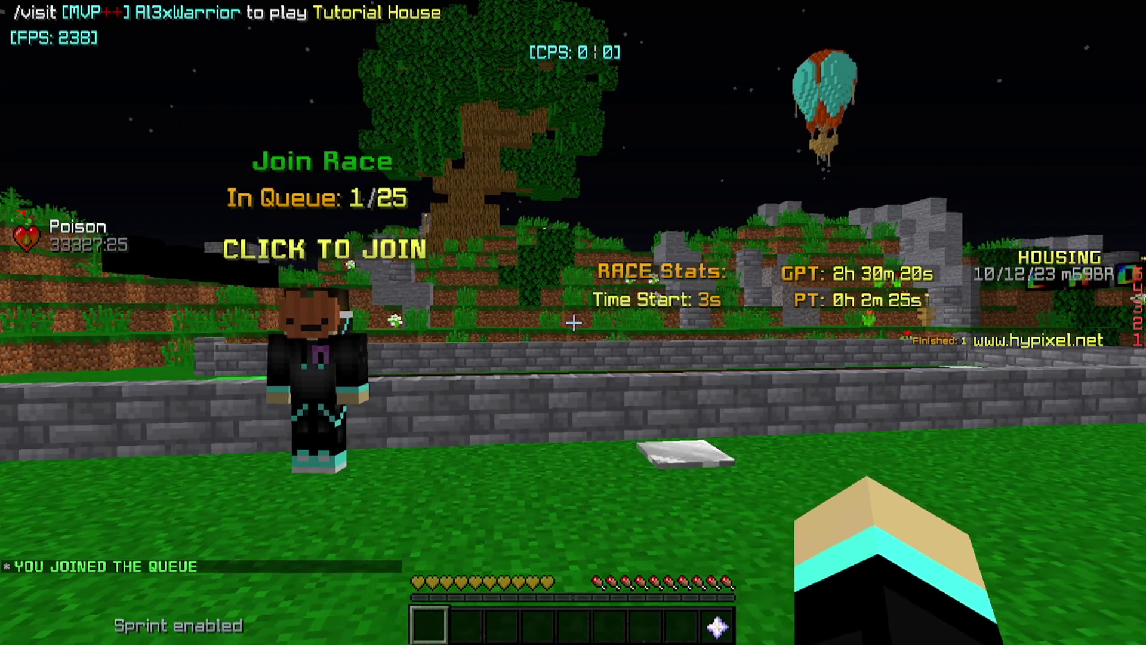
key(d)
key(a)
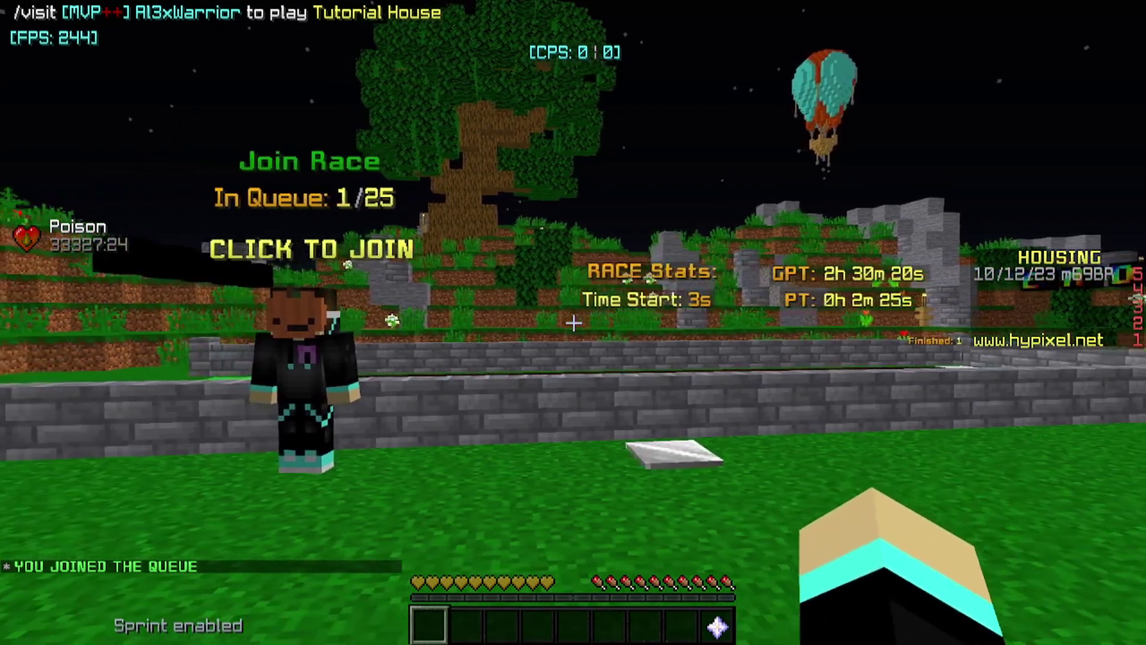
key(w)
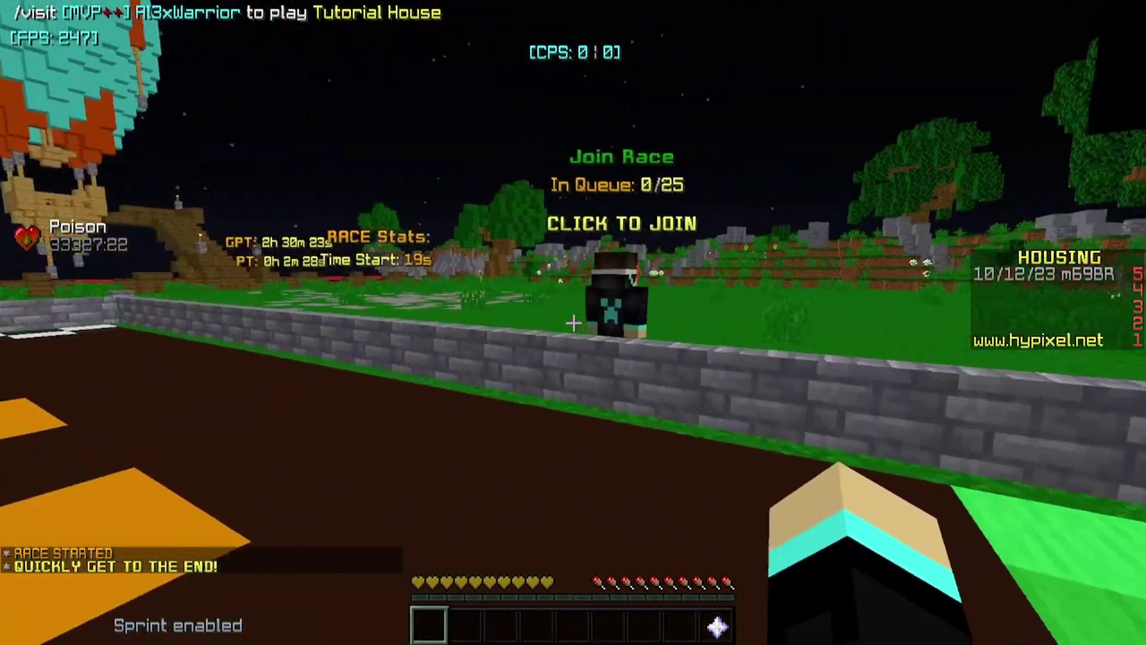
key(a)
key(w)
key(a)
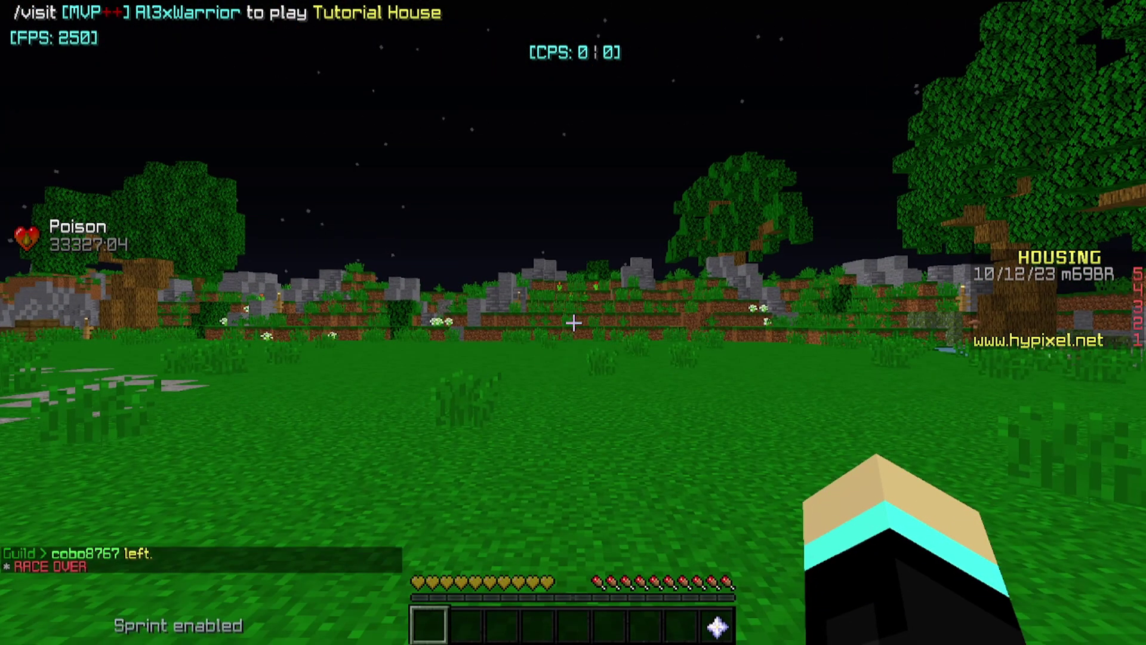
key(s)
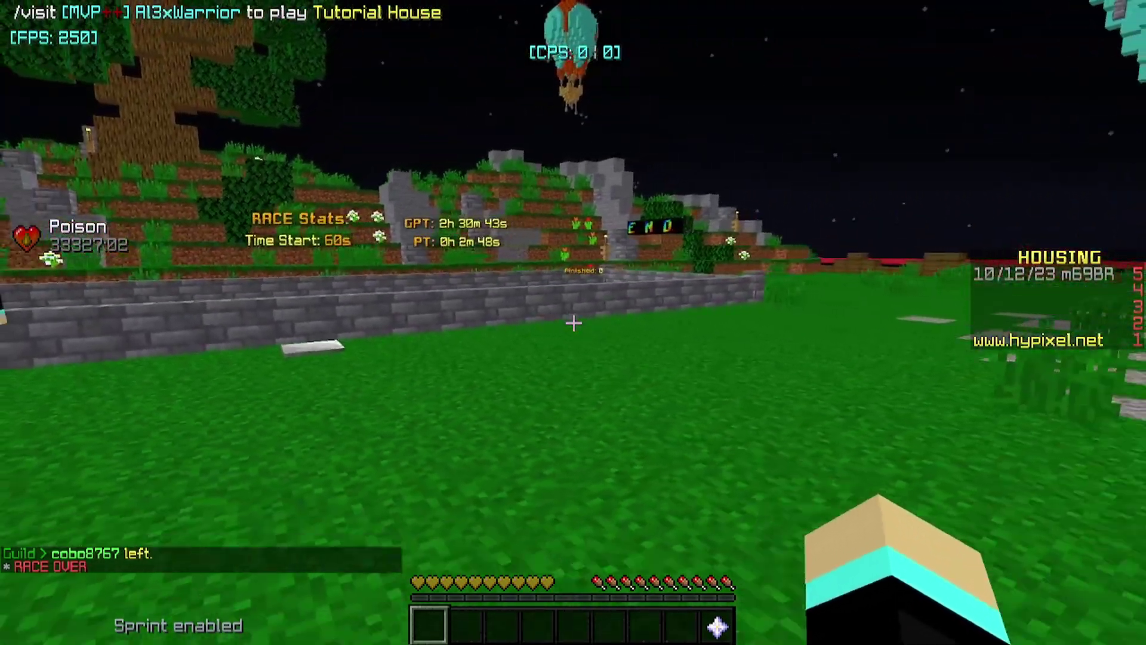
key(w)
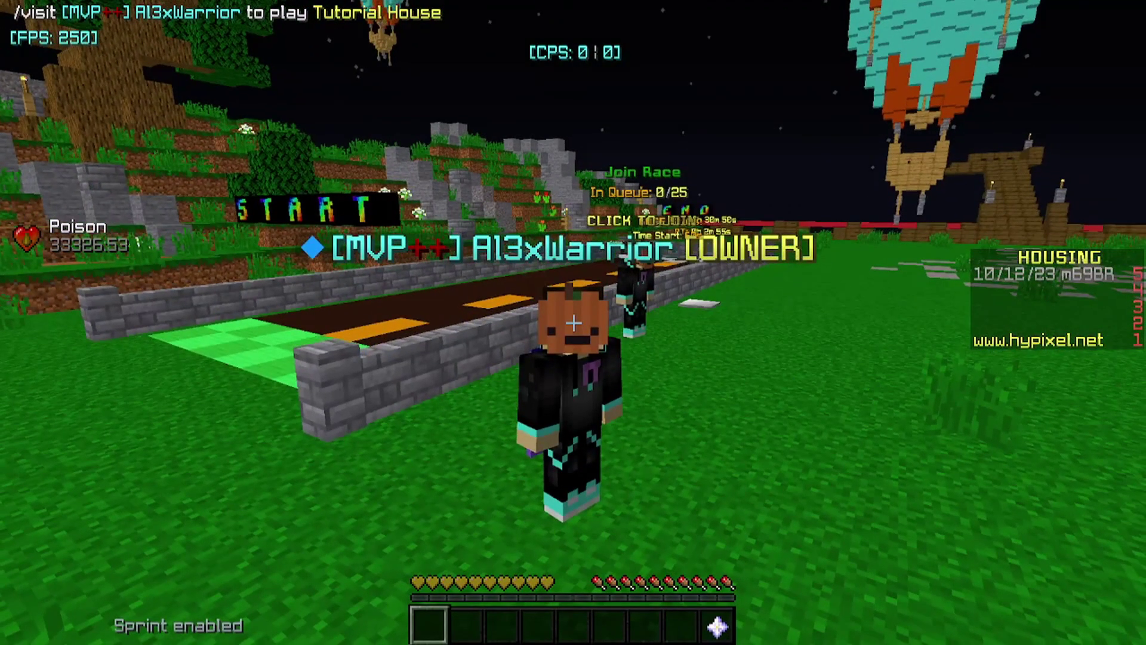
key(w)
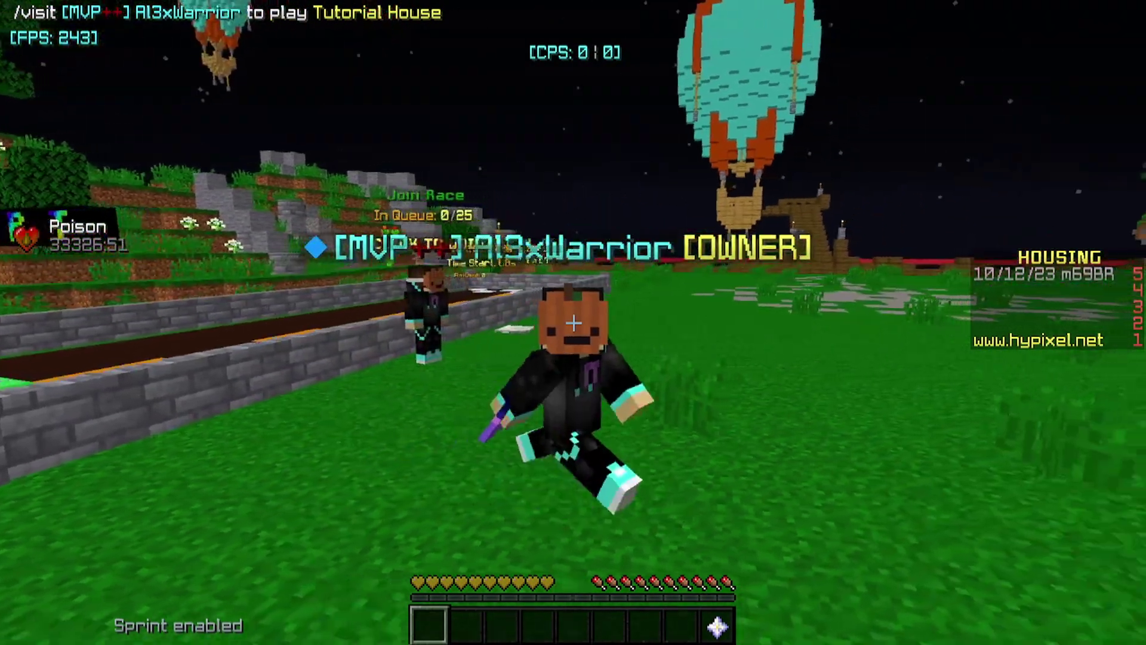
key(w)
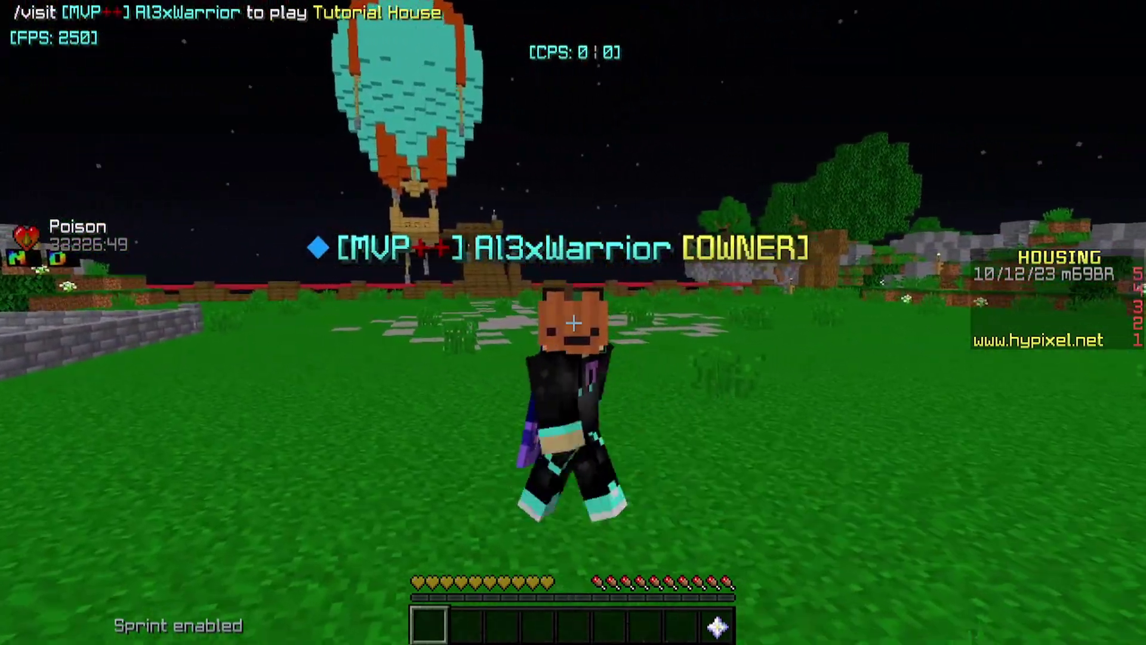
key(w)
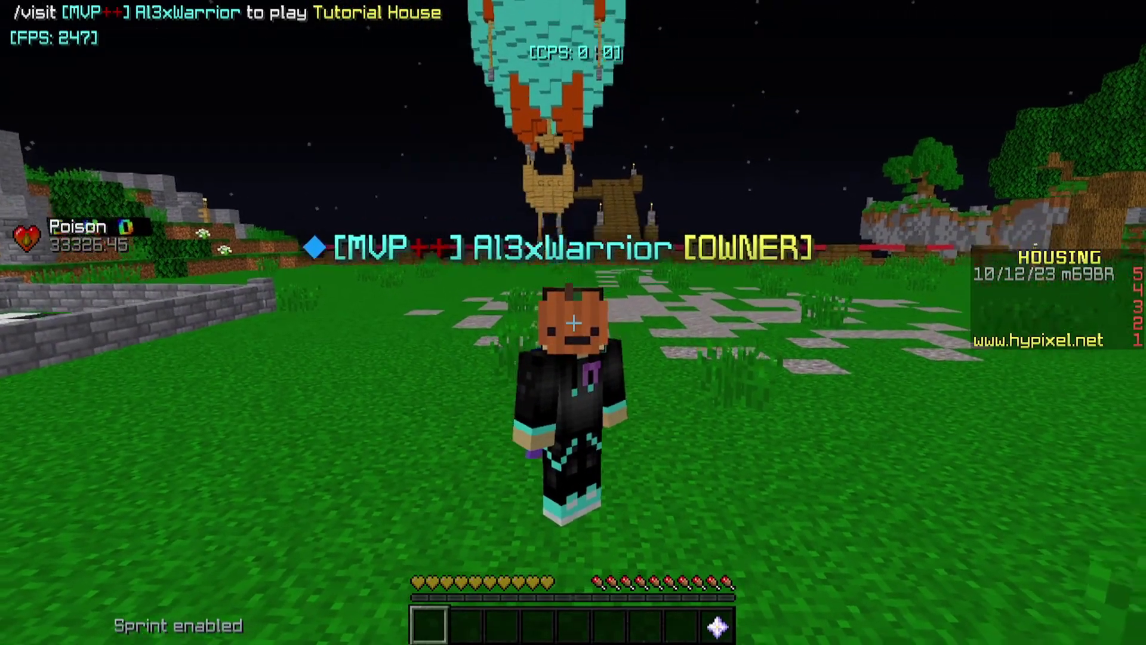
Step: Open the Join Race NPC's edit menu and examine the settings of its click action
key(F5)
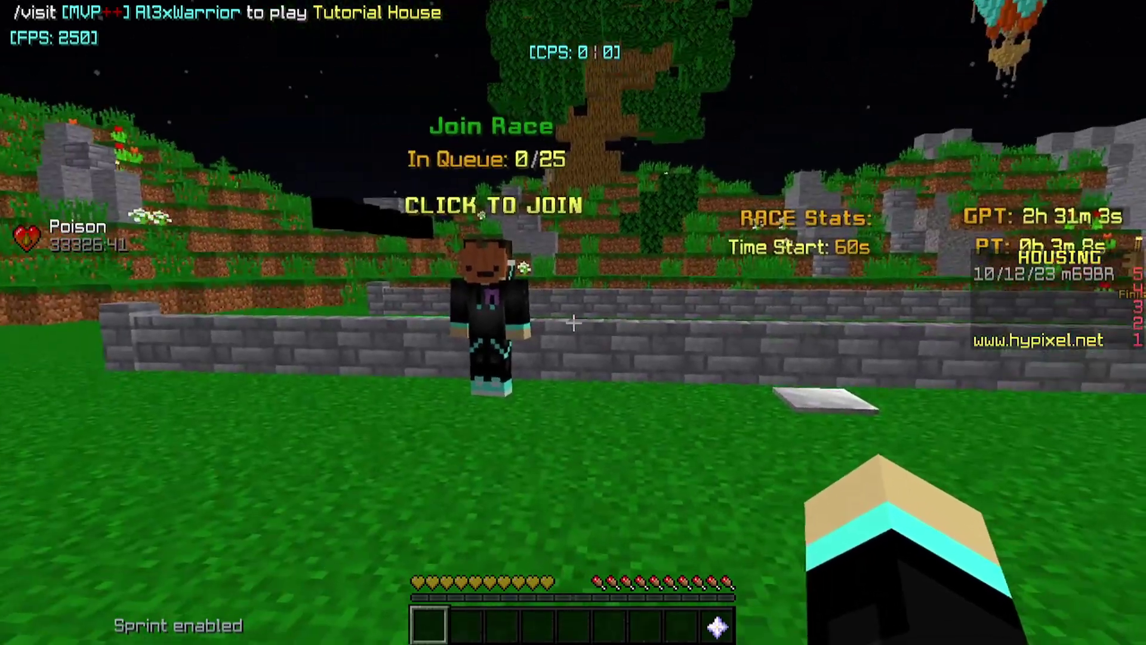
key(w)
right_click(573, 323)
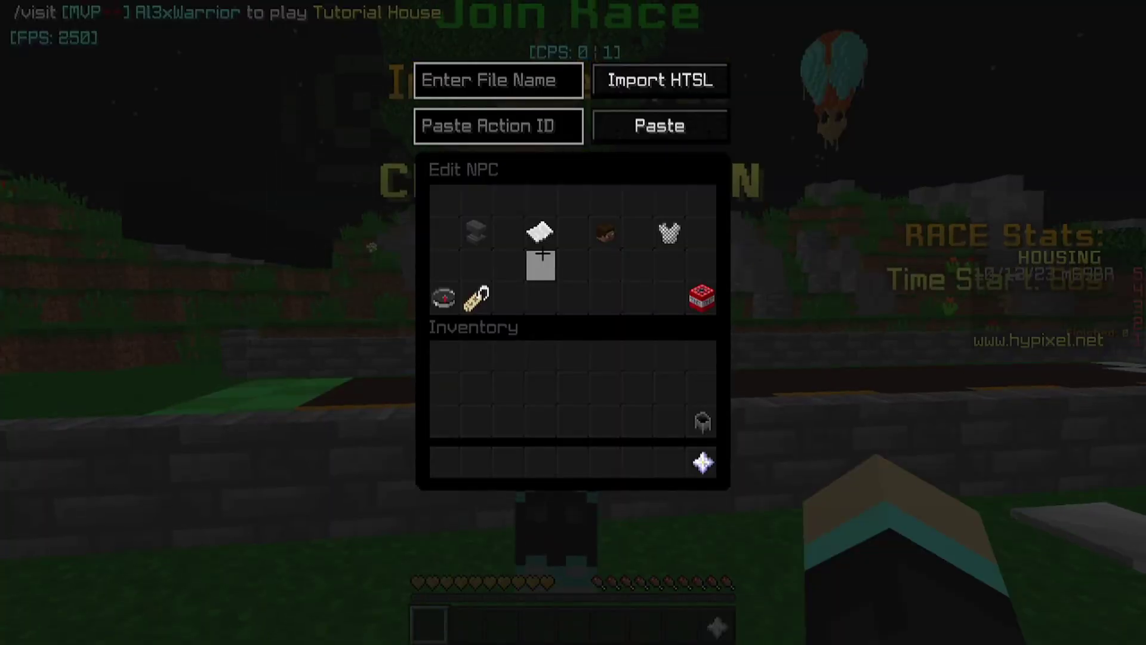
click(532, 230)
click(471, 201)
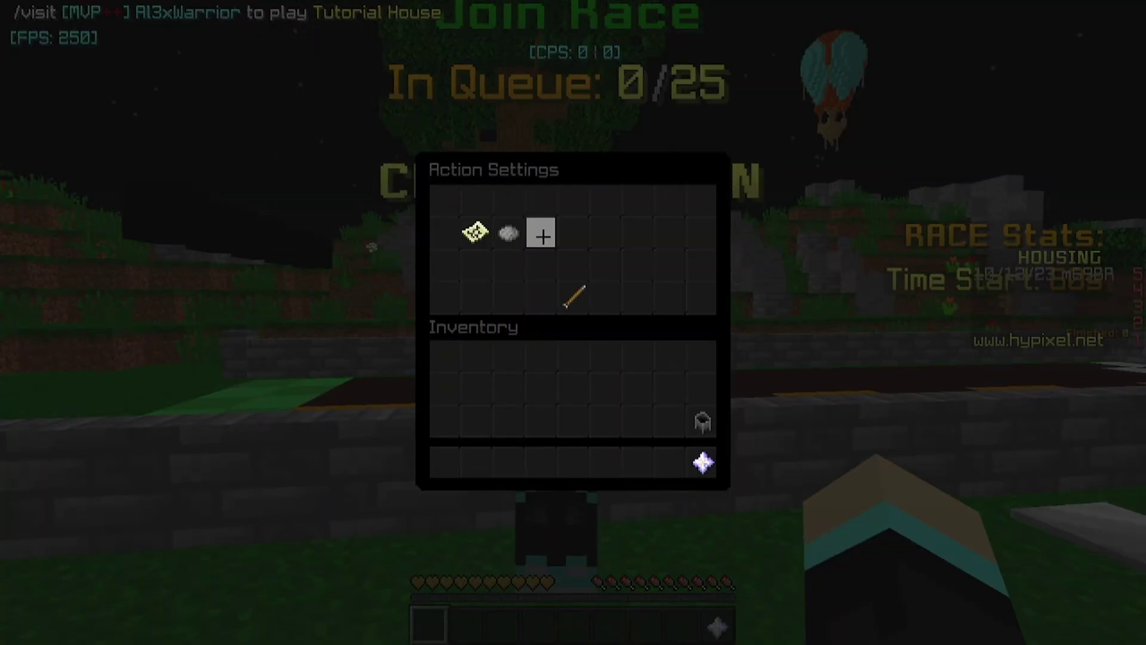
key(Escape)
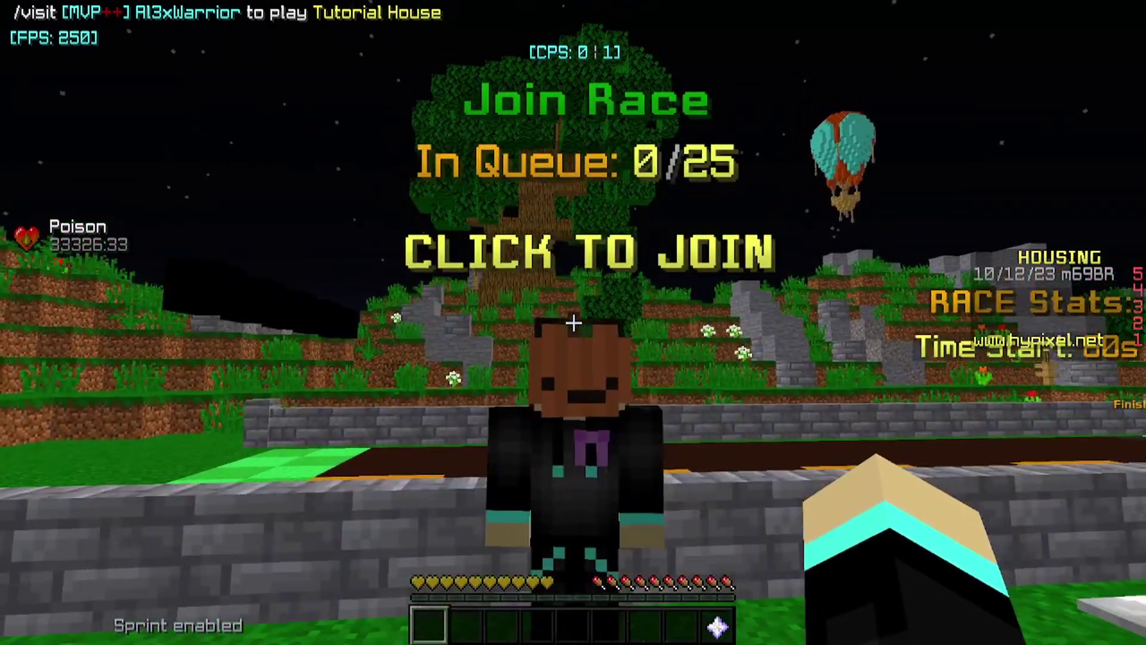
right_click(573, 322)
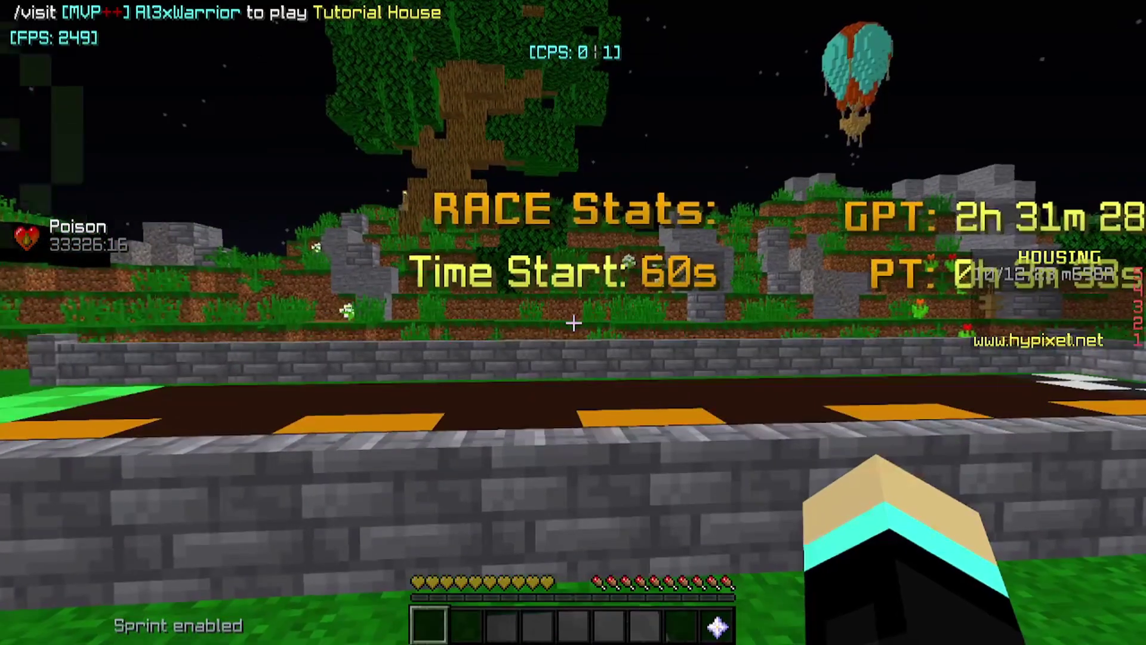
Step: Inspect the text lines and stat placeholders of the Race Stats hologram and the GPT/PT playtime hologram
right_click(573, 323)
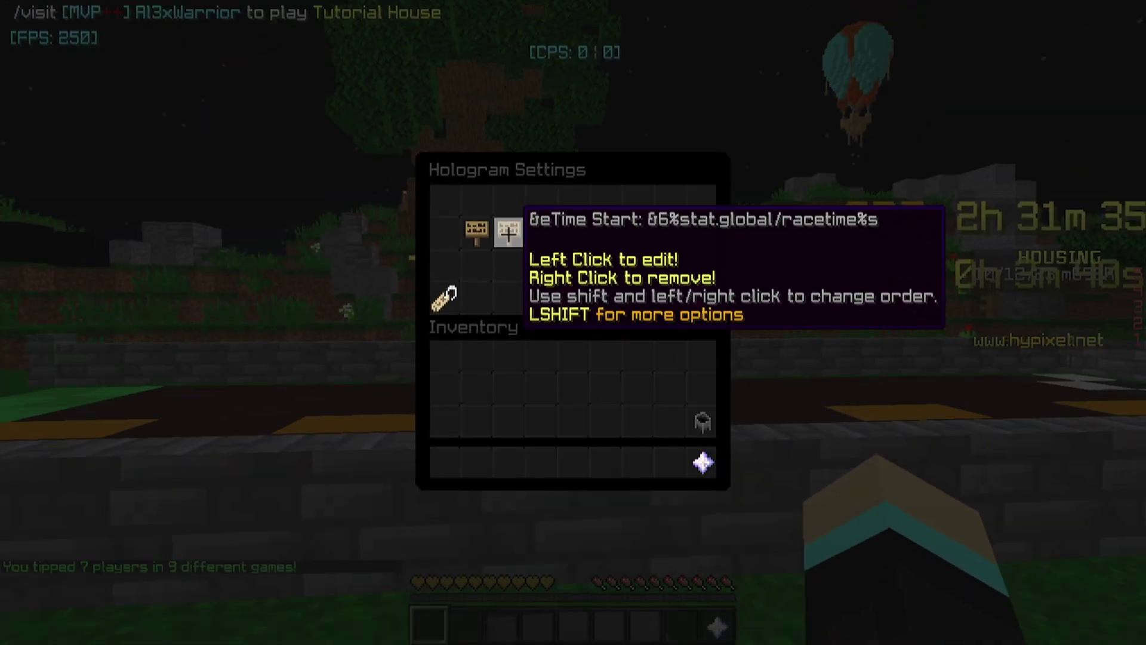
key(Escape)
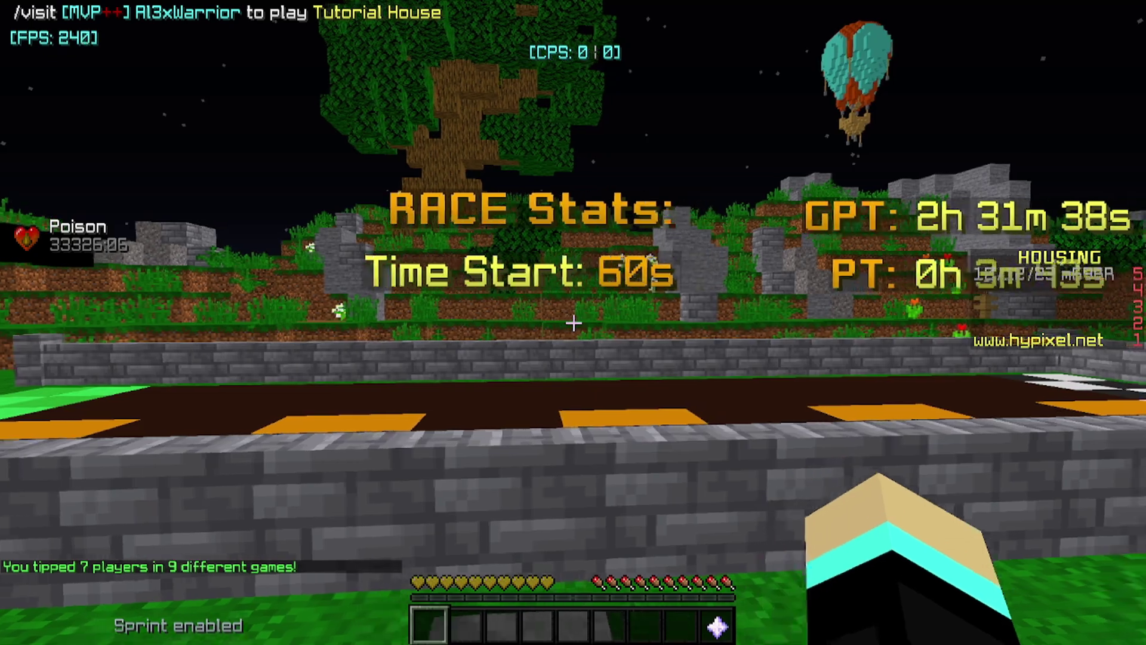
key(w)
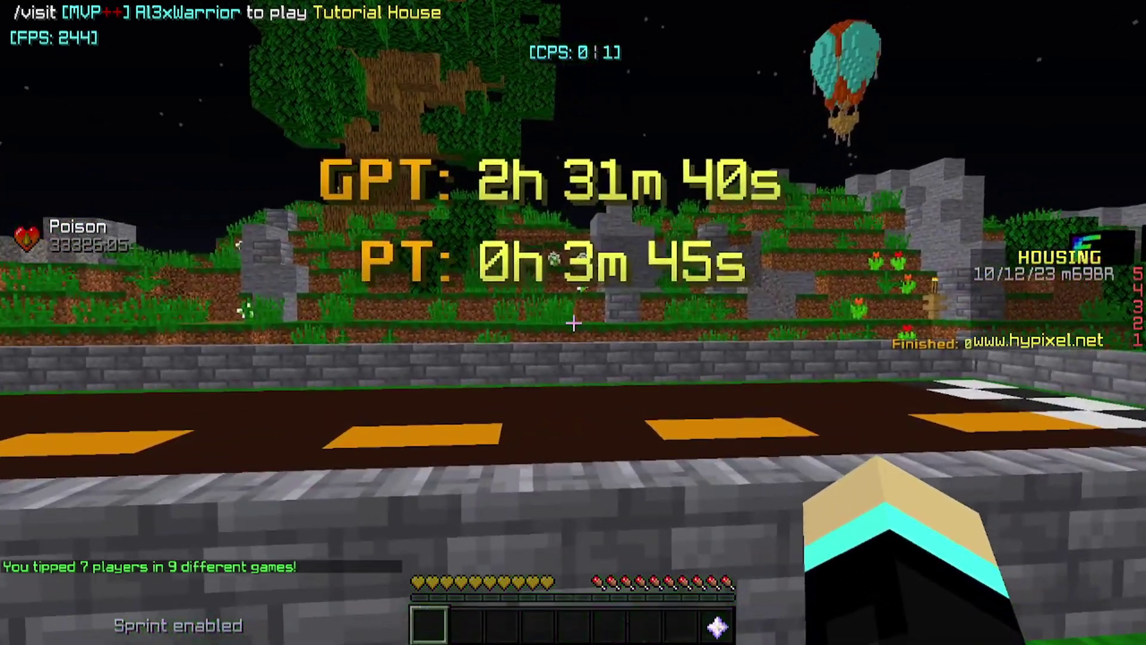
right_click(573, 323)
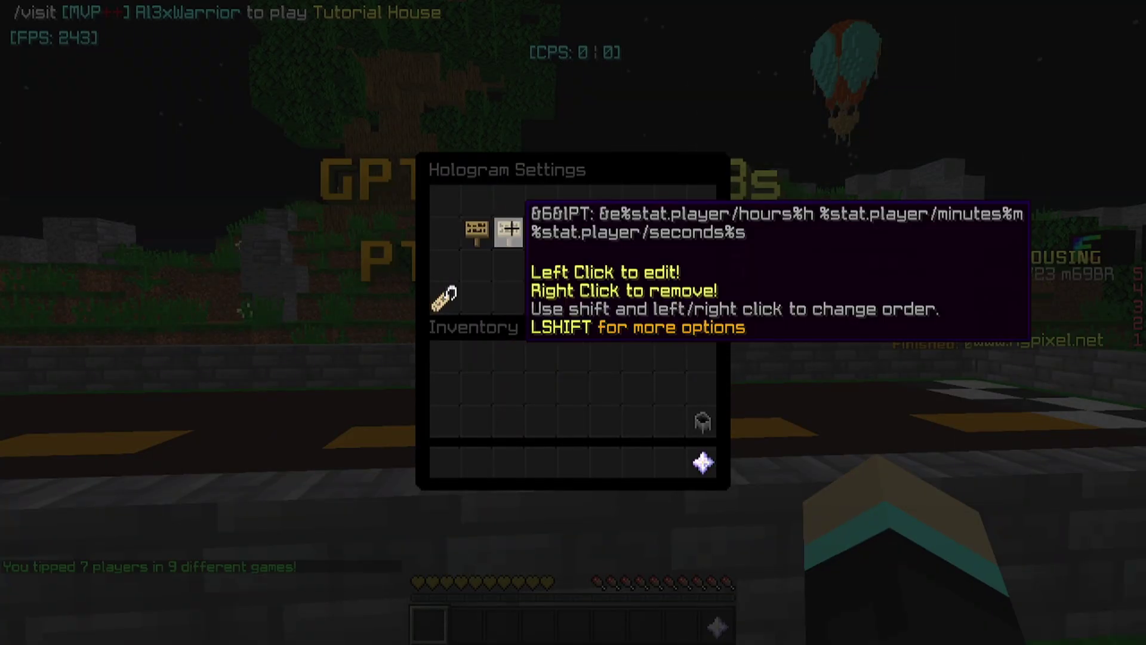
key(Escape)
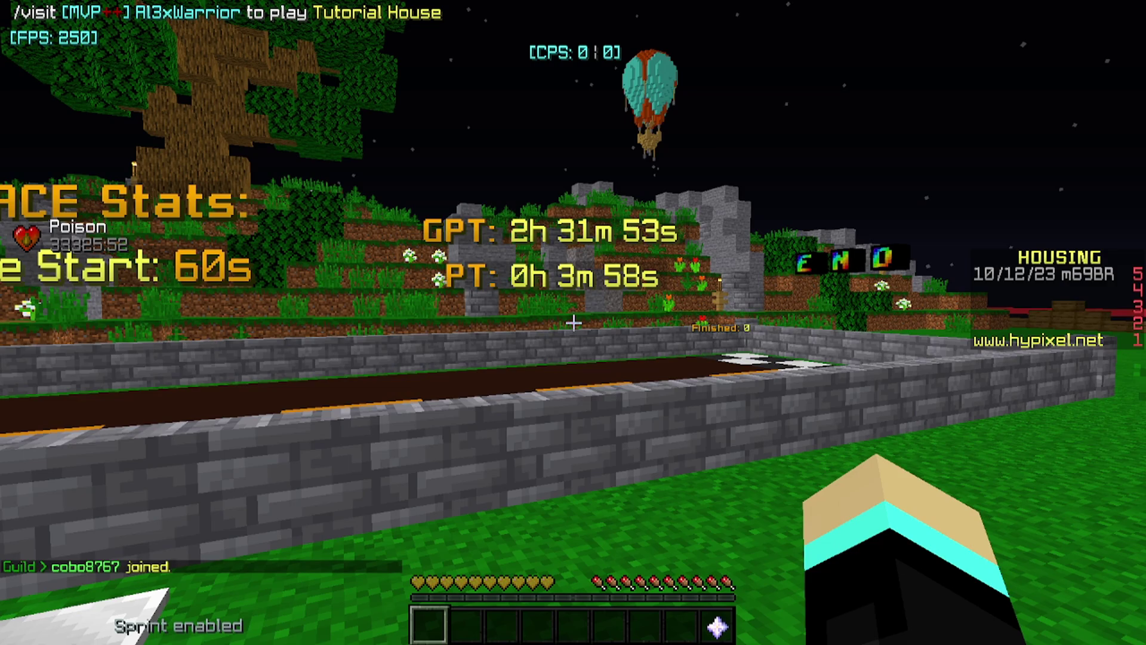
key(d)
key(a)
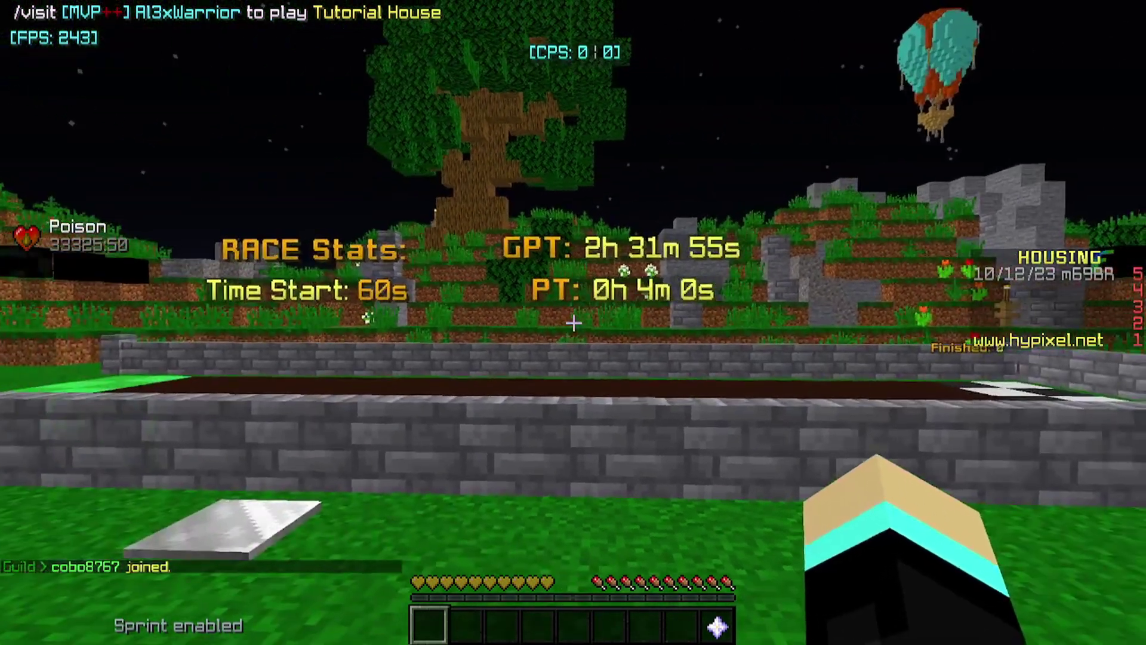
key(d)
key(a)
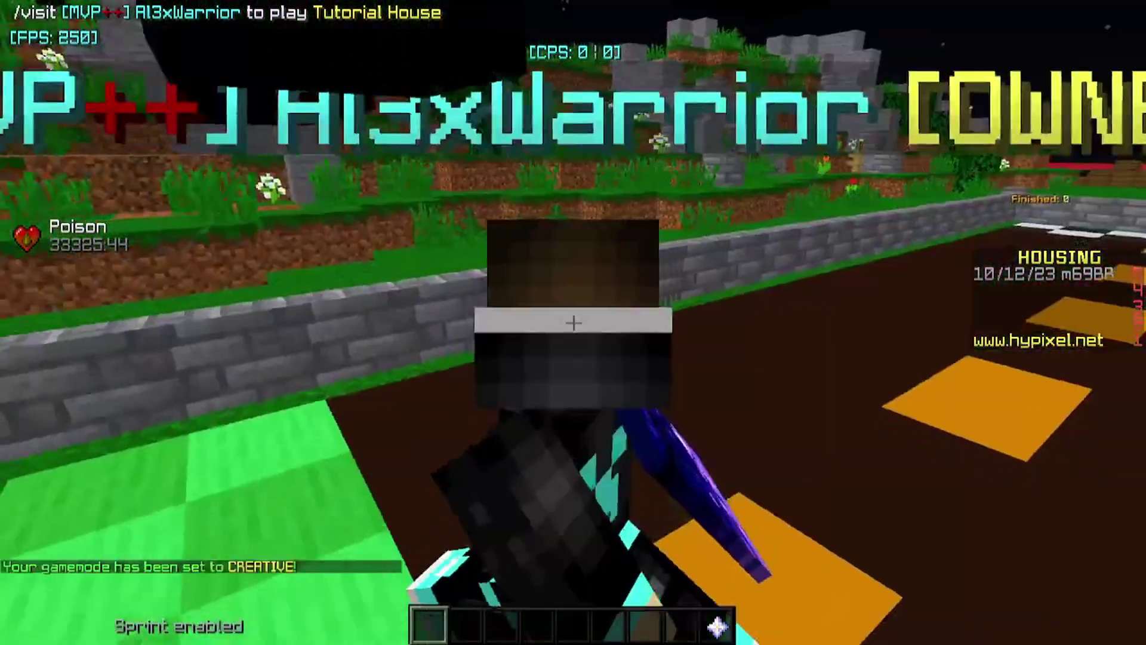
Step: Go to the checkered finish line and examine the Finished hologram's text line and stat placeholder
key(w)
key(w)
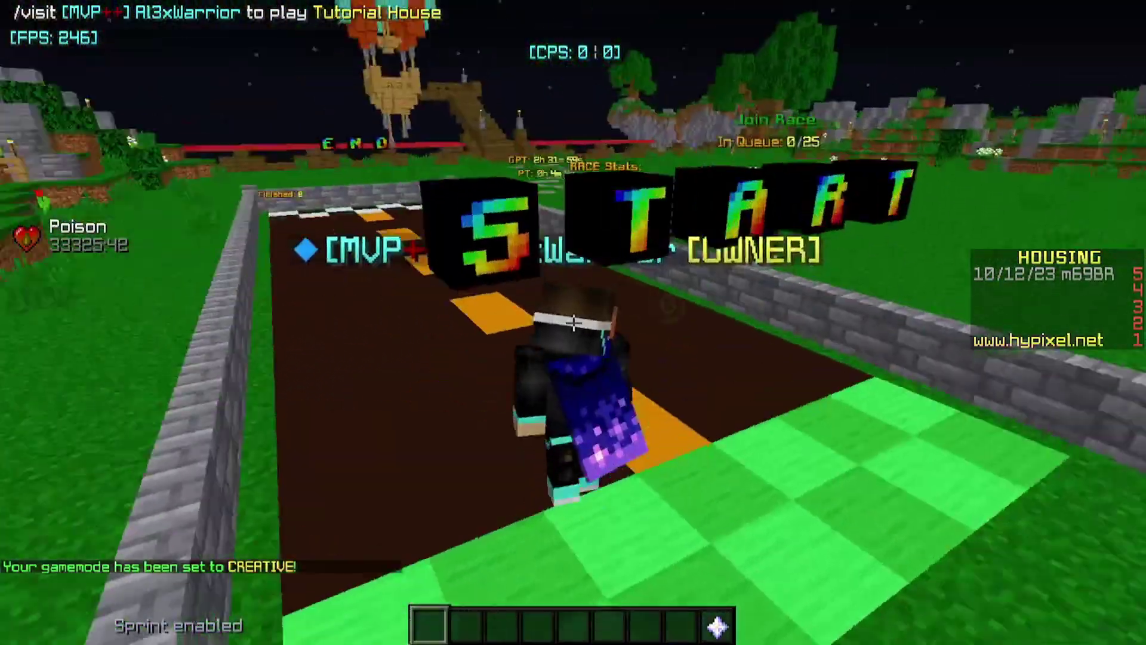
key(F5)
key(F5)
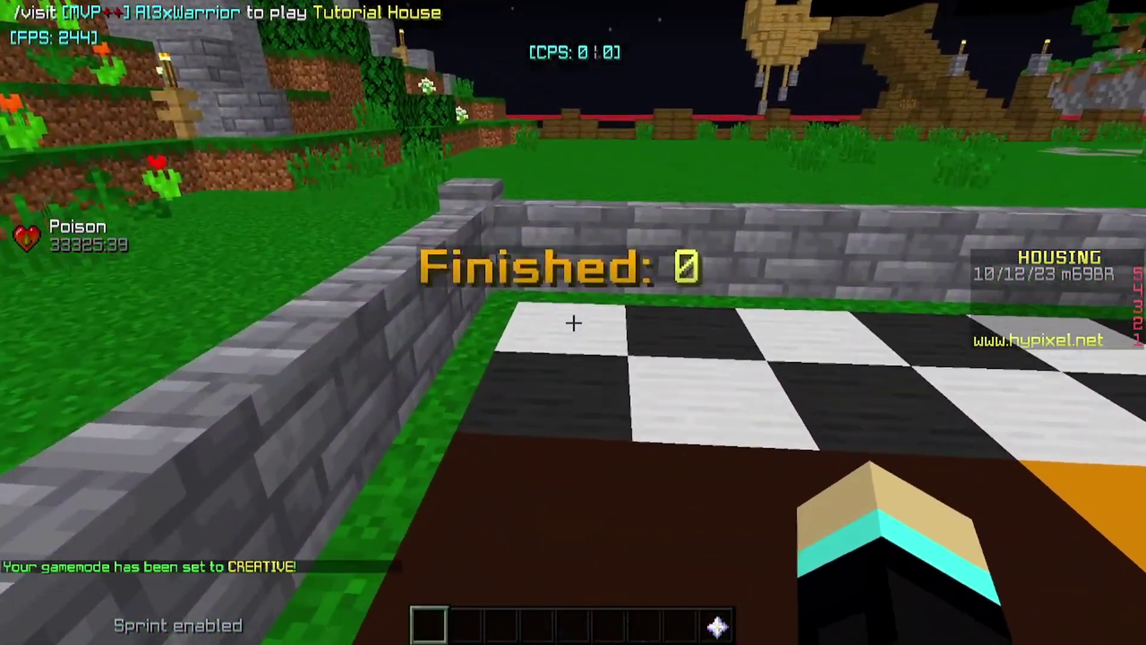
right_click(573, 322)
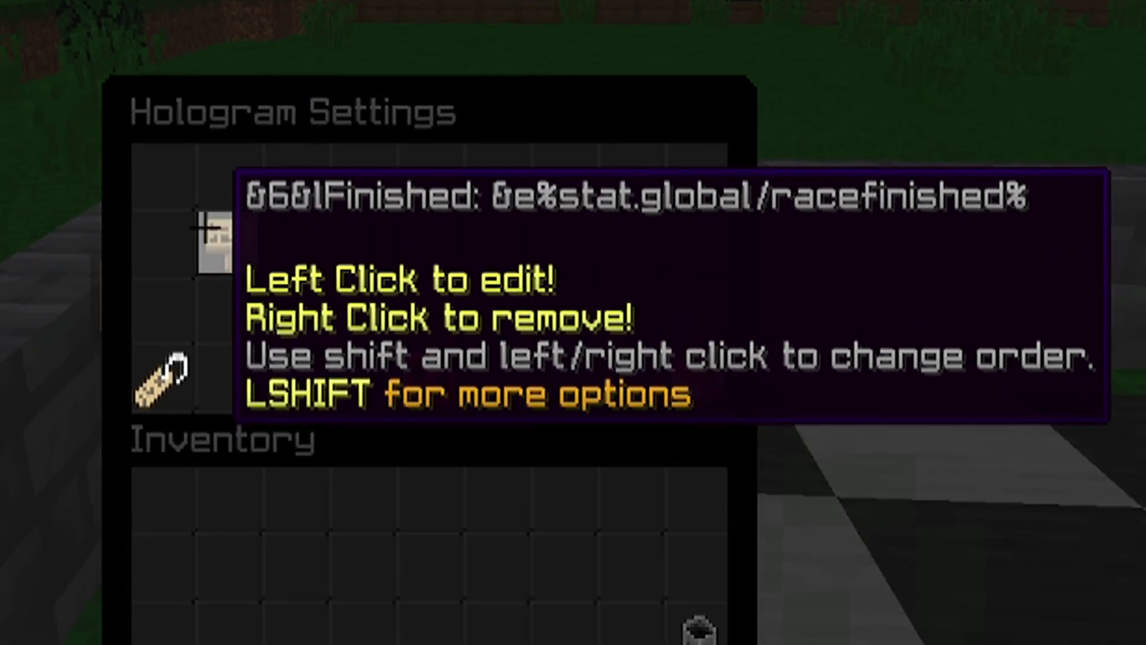
Step: Close the hologram settings and open the conditional action in the action list of the house's region
key(Escape)
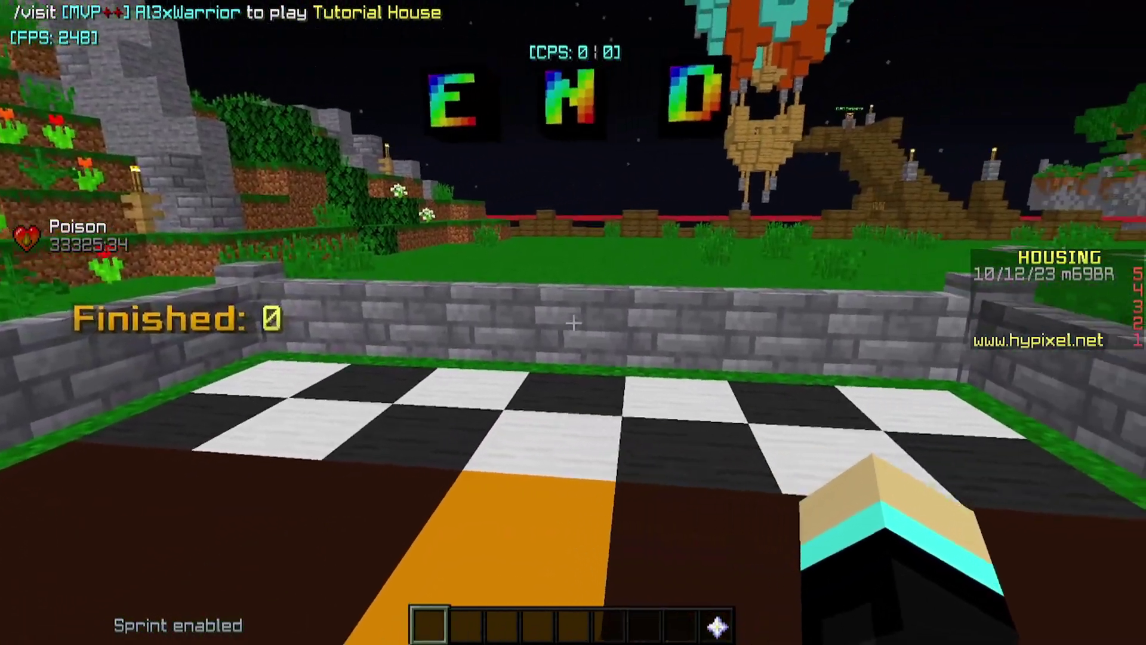
key(9)
right_click(574, 323)
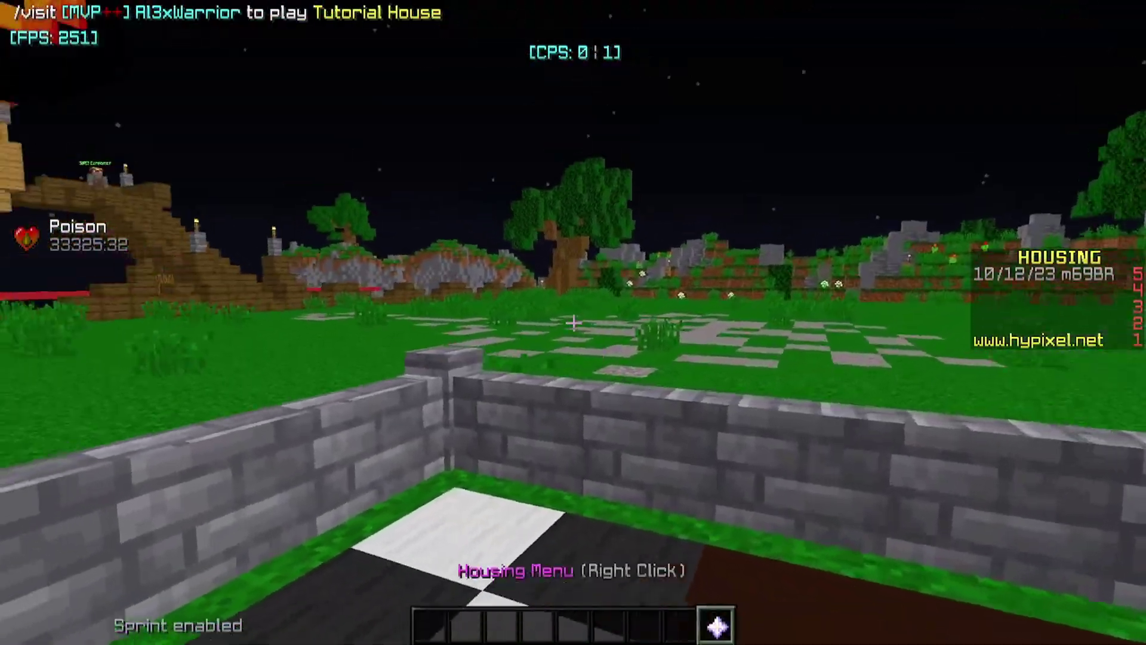
click(542, 310)
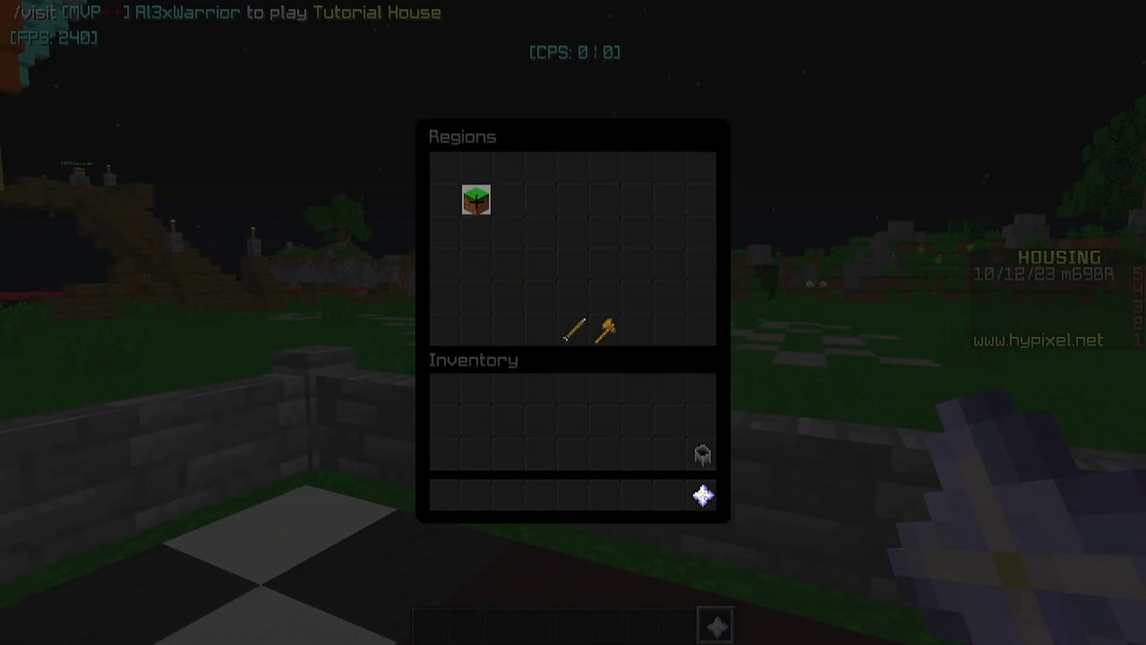
click(476, 199)
click(564, 263)
click(460, 203)
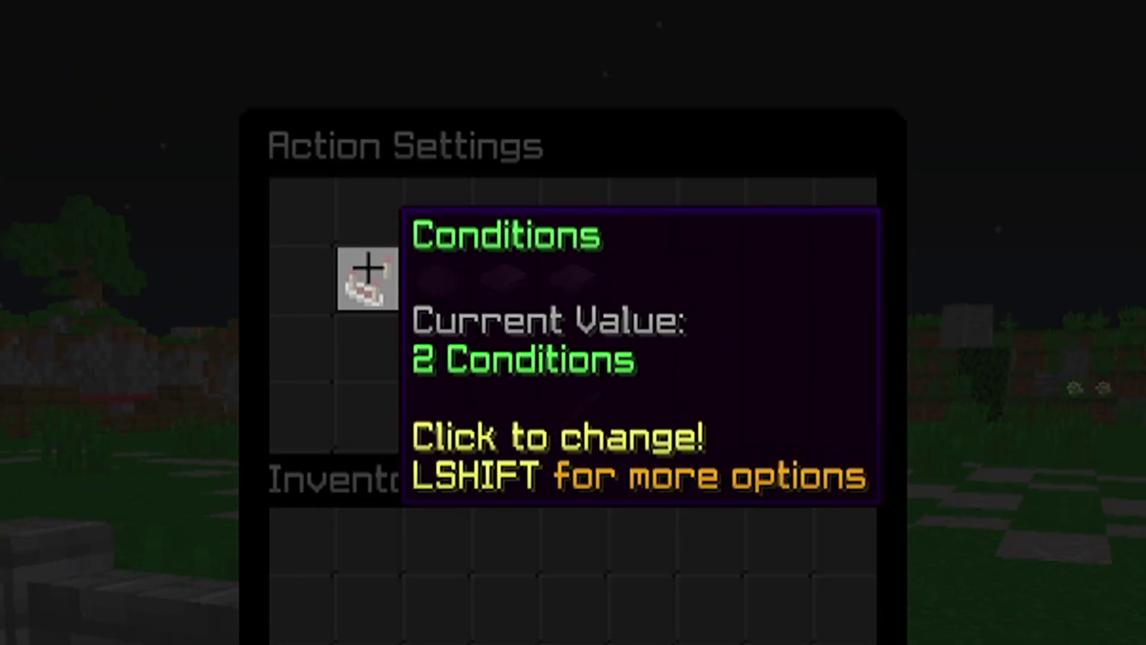
Step: Examine both conditions of the region's conditional action, including their compare values
click(369, 269)
click(366, 218)
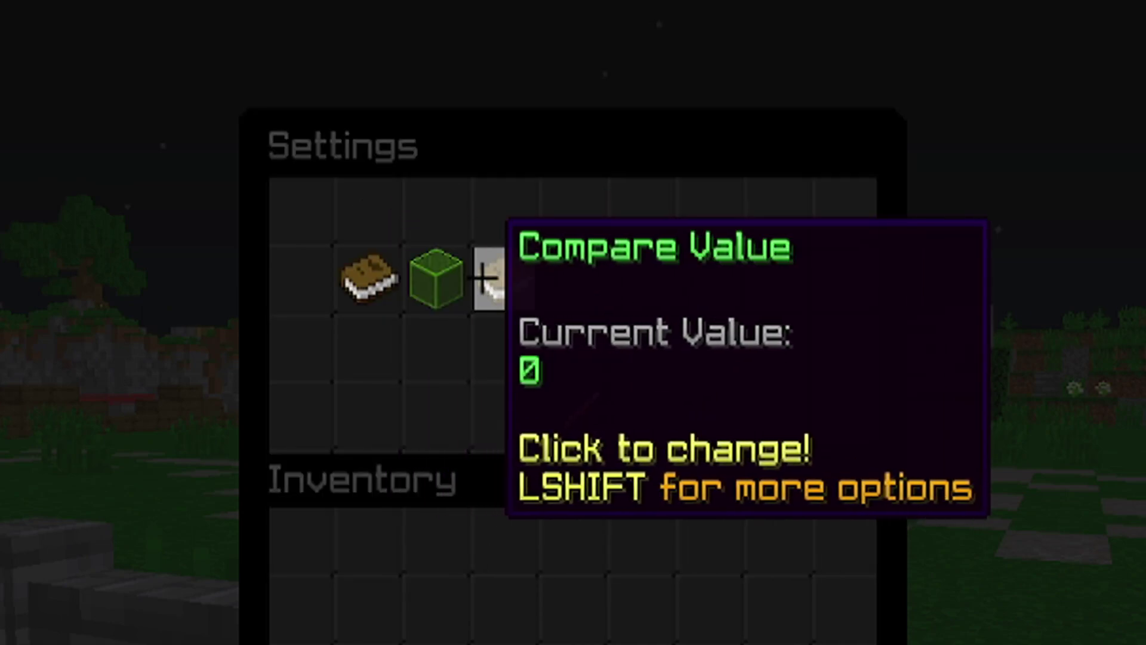
click(563, 422)
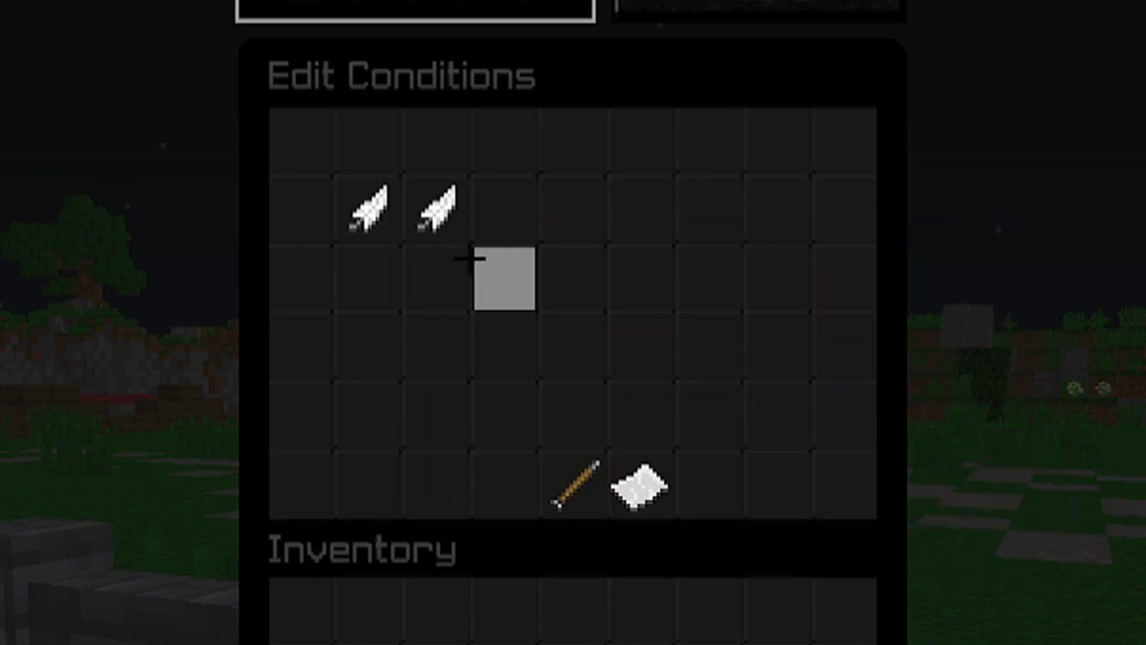
click(439, 229)
click(437, 229)
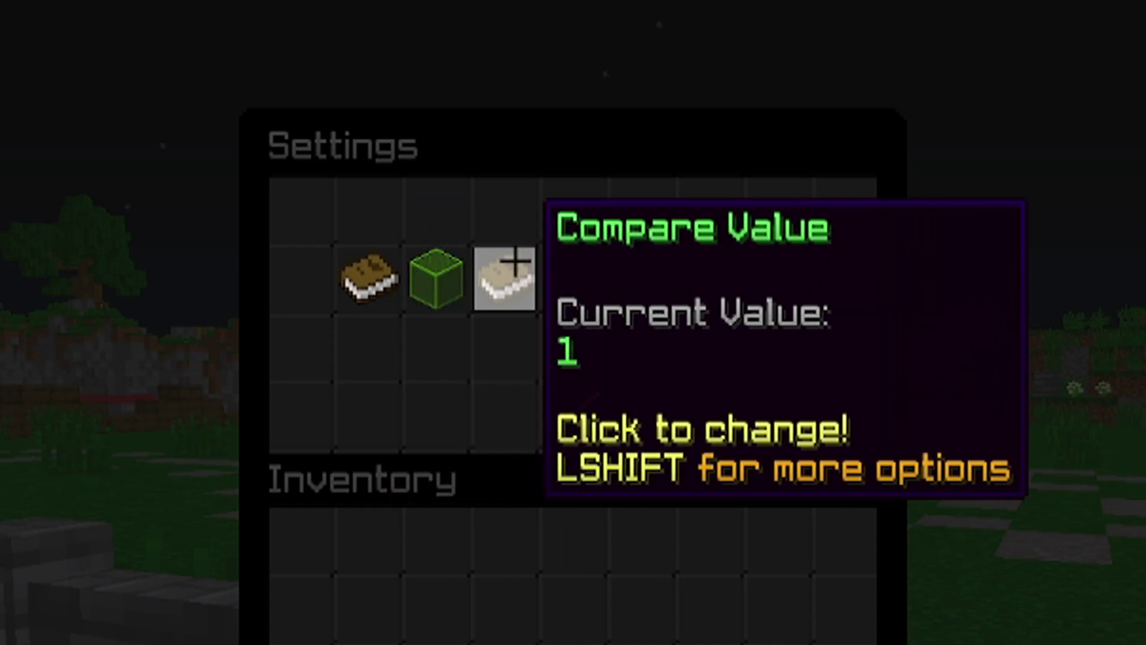
click(561, 401)
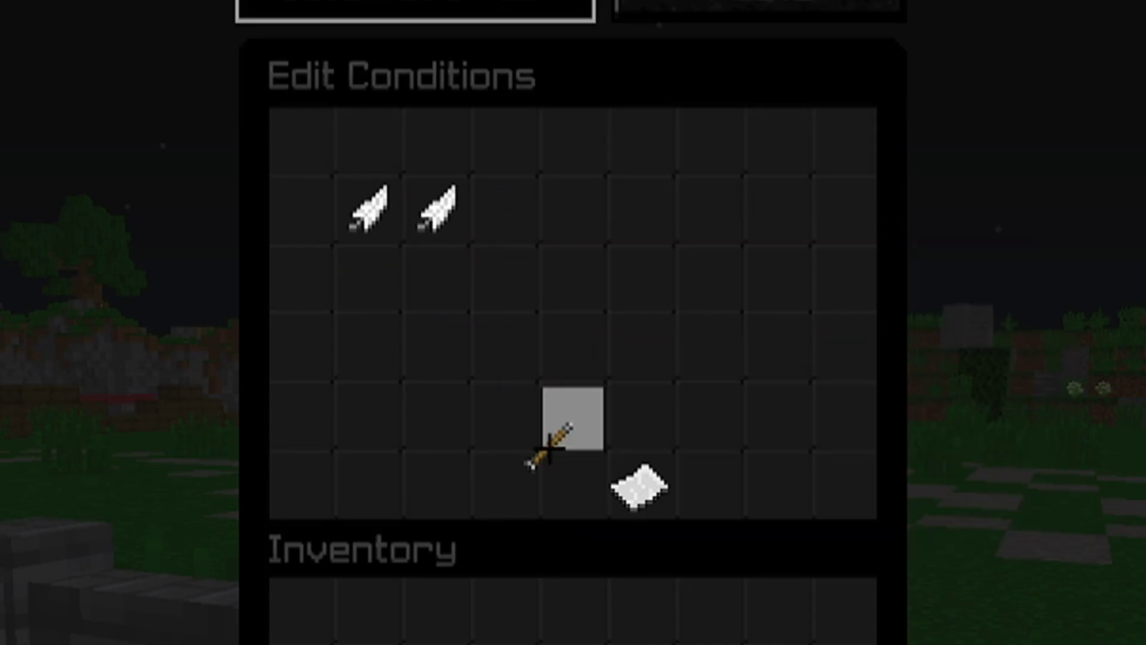
Step: Inspect the region conditional's If Actions, checking the sound's pitch and the amounts of the stat changes
click(564, 478)
click(512, 289)
click(357, 212)
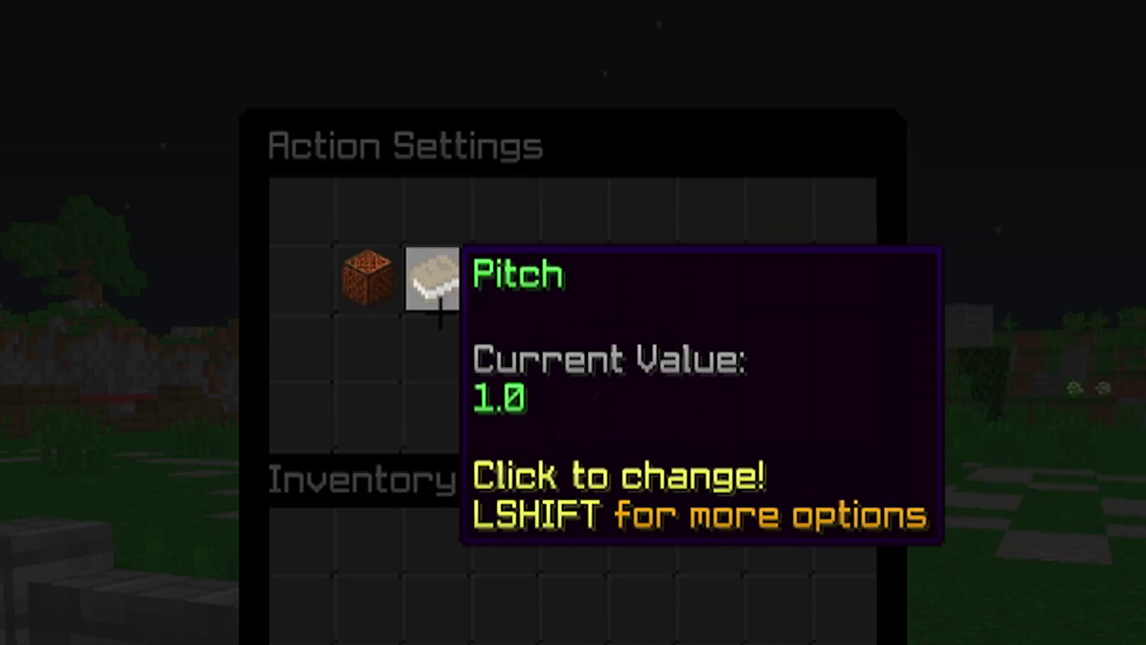
click(573, 418)
click(442, 215)
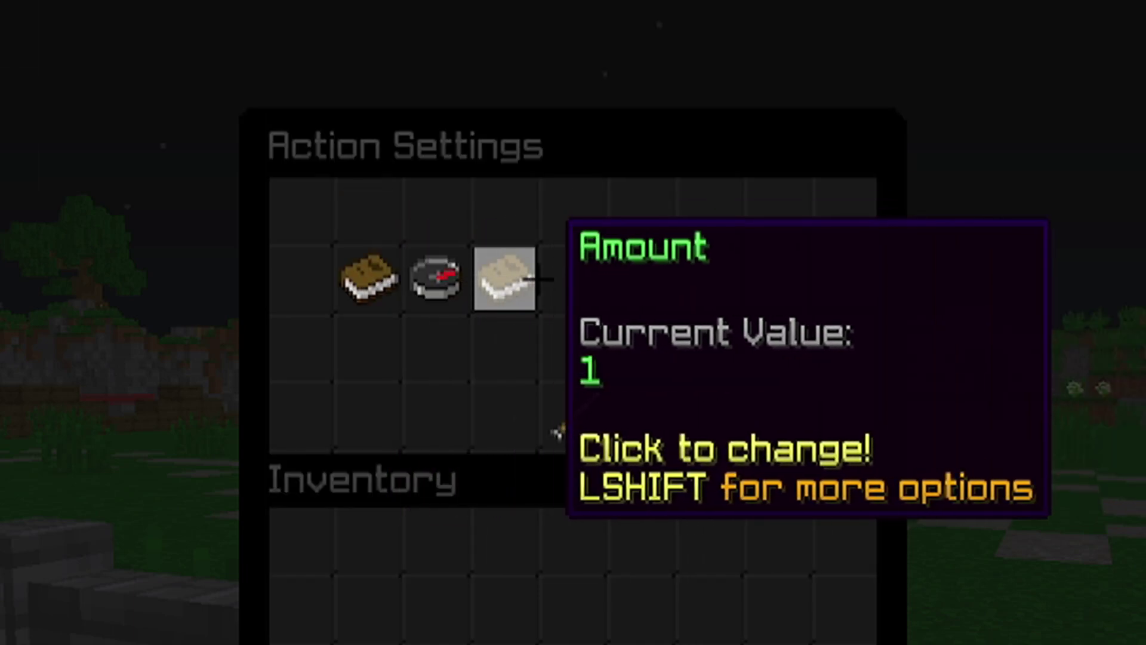
click(568, 410)
click(502, 206)
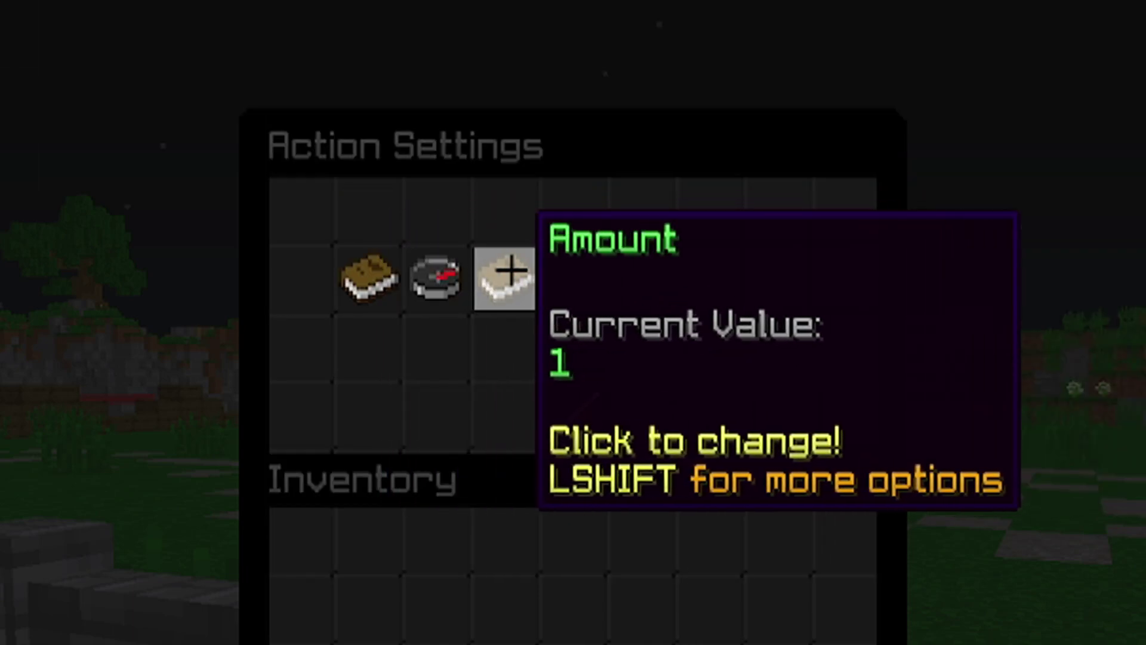
click(577, 418)
click(570, 220)
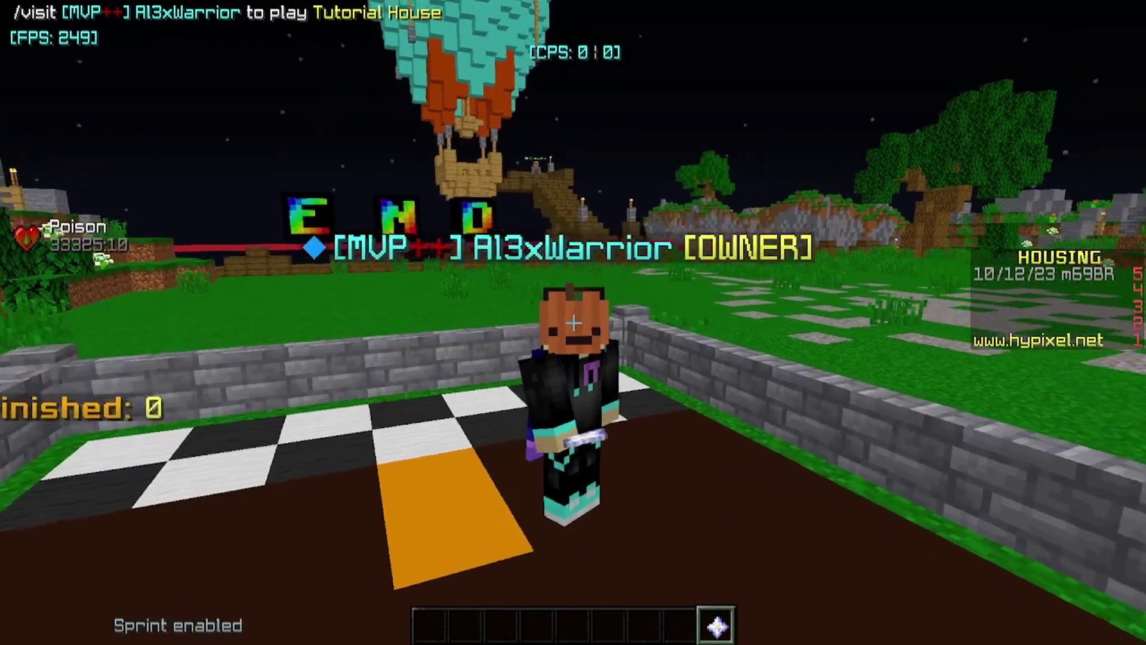
Step: Open the house settings, go to the event's conditional action and view its If Actions
key(d)
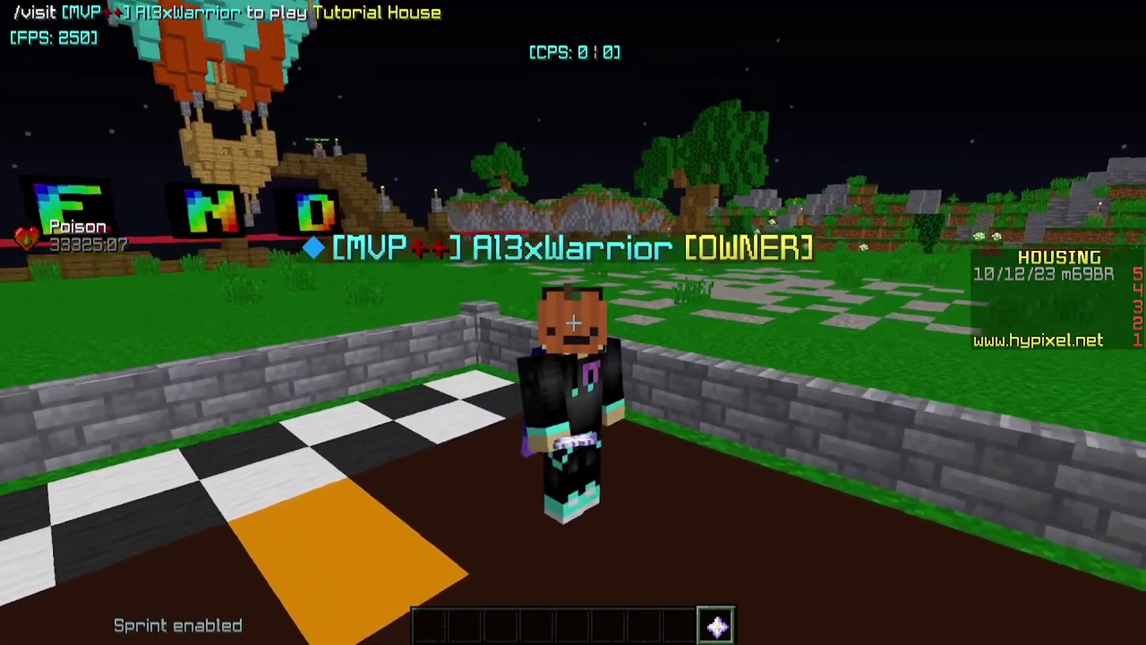
right_click(573, 322)
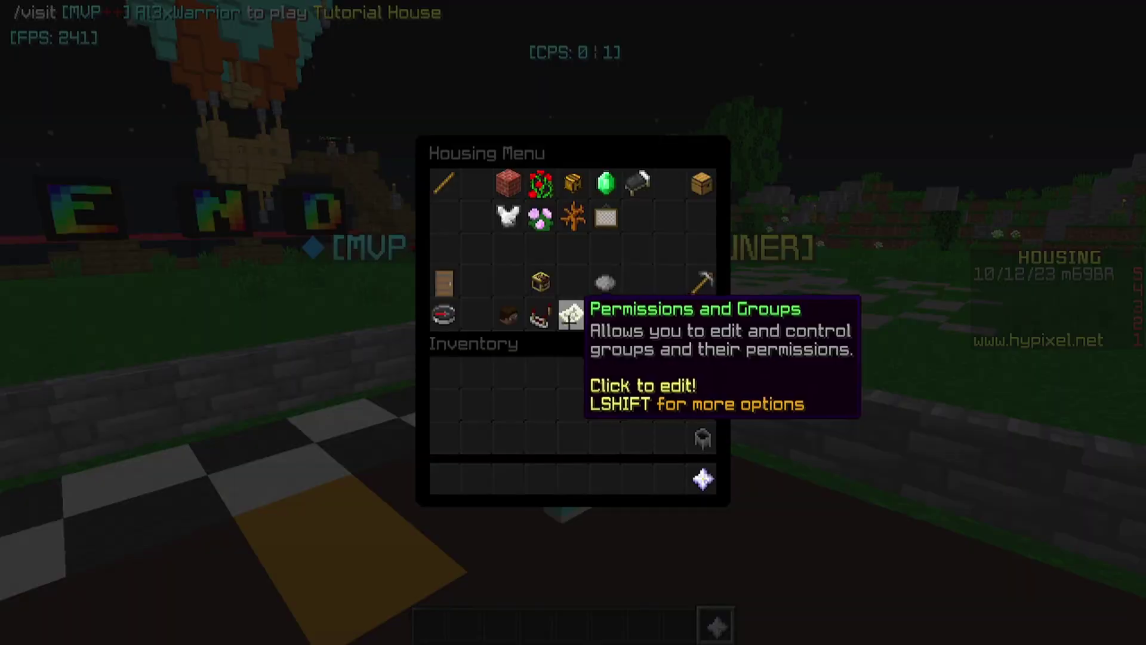
click(539, 318)
click(645, 262)
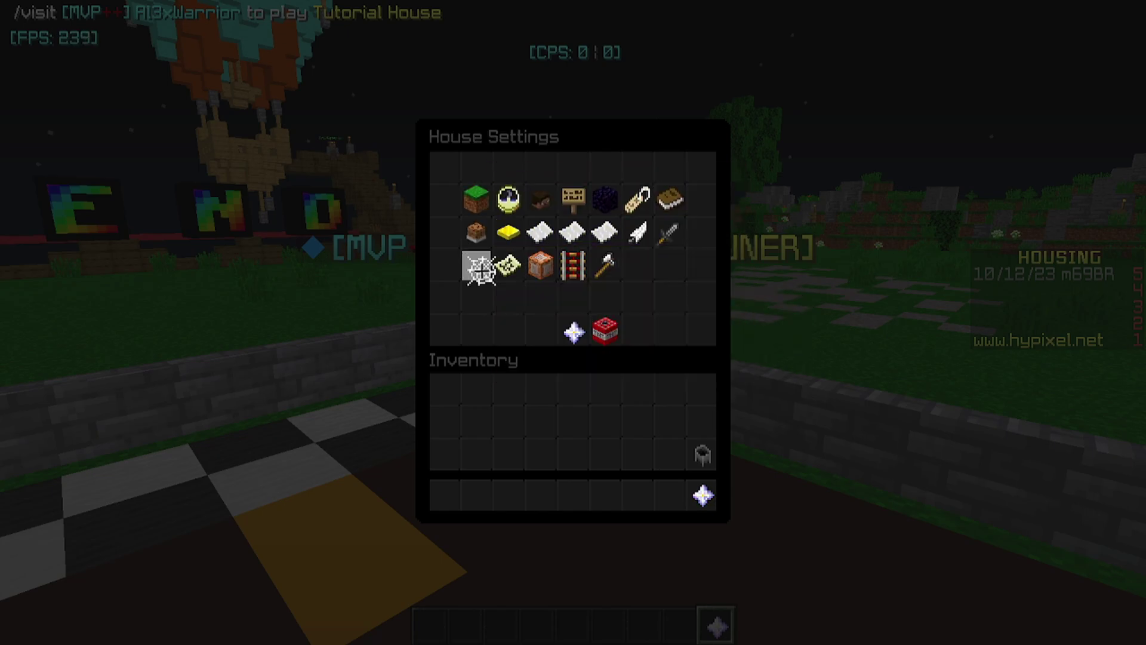
click(479, 268)
click(540, 249)
click(509, 233)
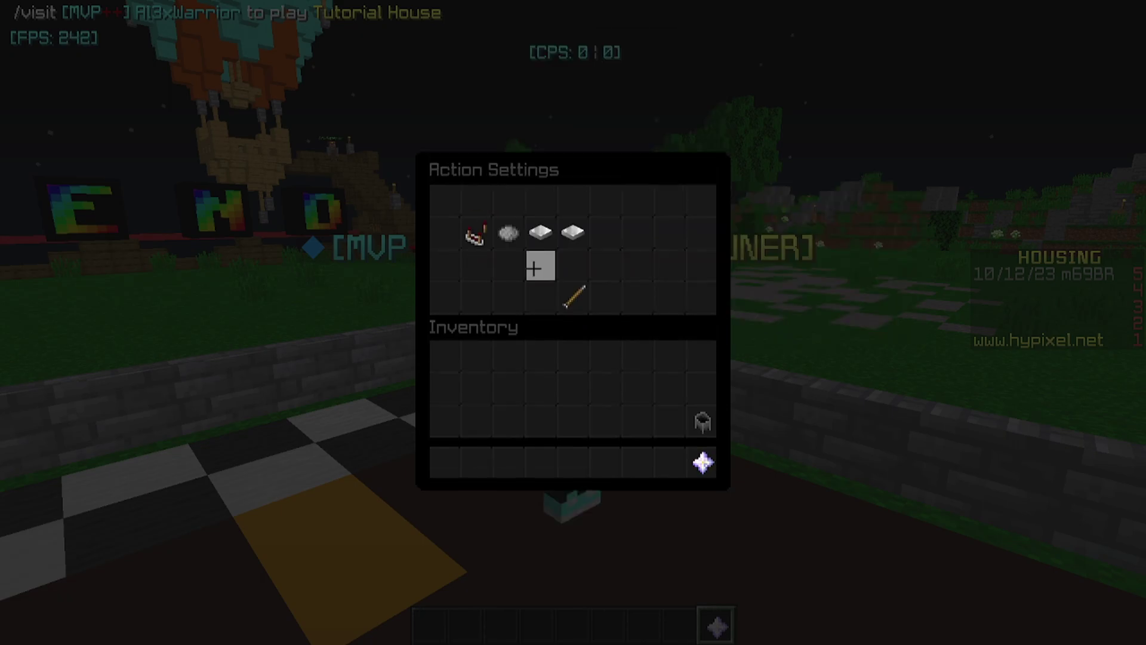
click(540, 233)
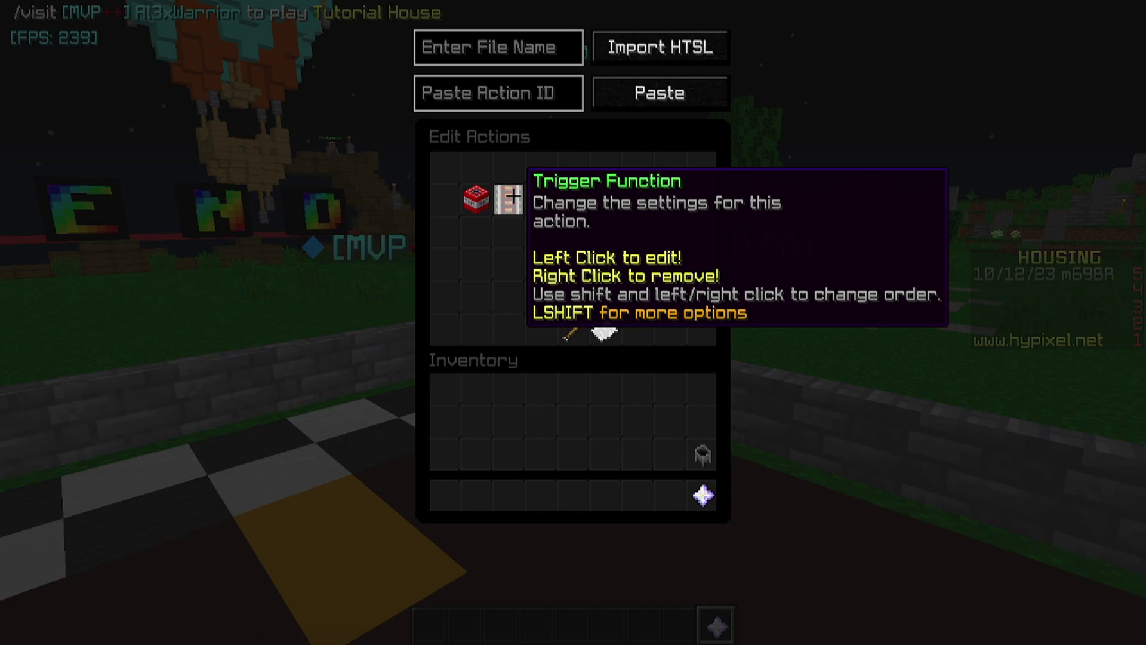
Step: Examine the event conditional's Damage Cause condition and its Trigger Function action
click(522, 237)
click(473, 195)
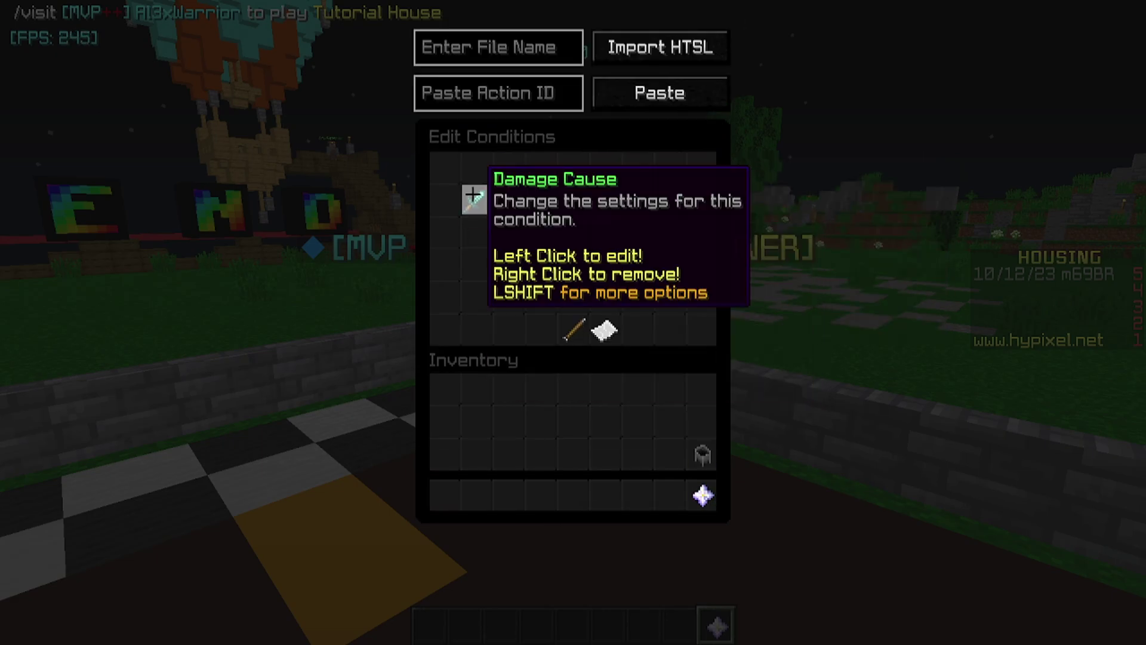
click(573, 329)
click(538, 234)
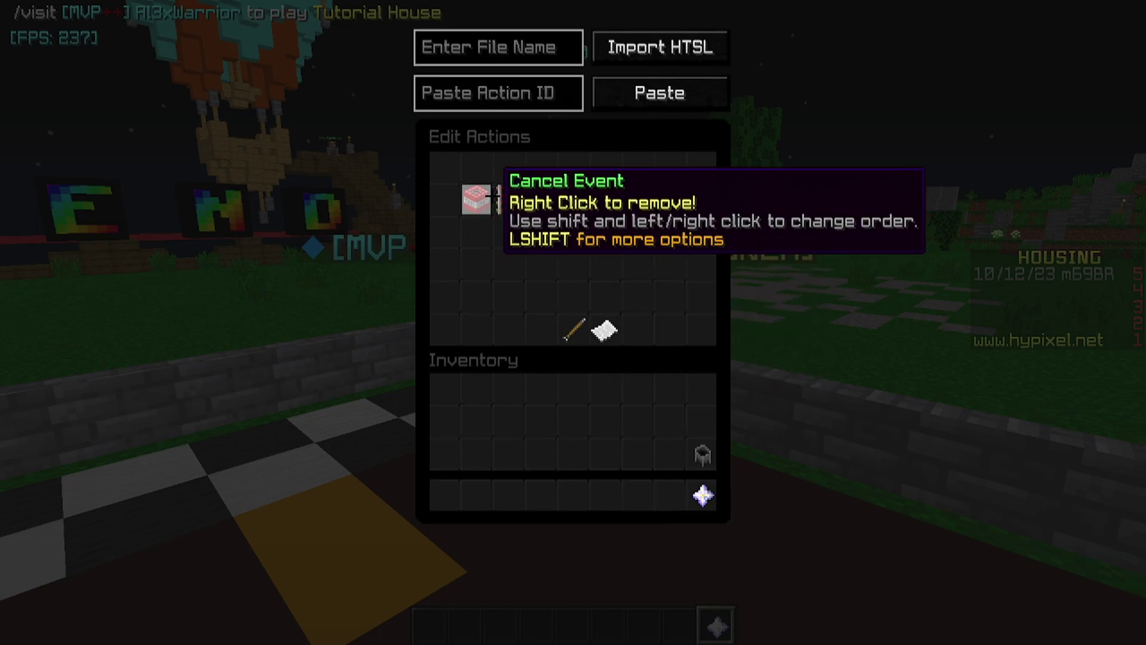
click(509, 197)
click(476, 232)
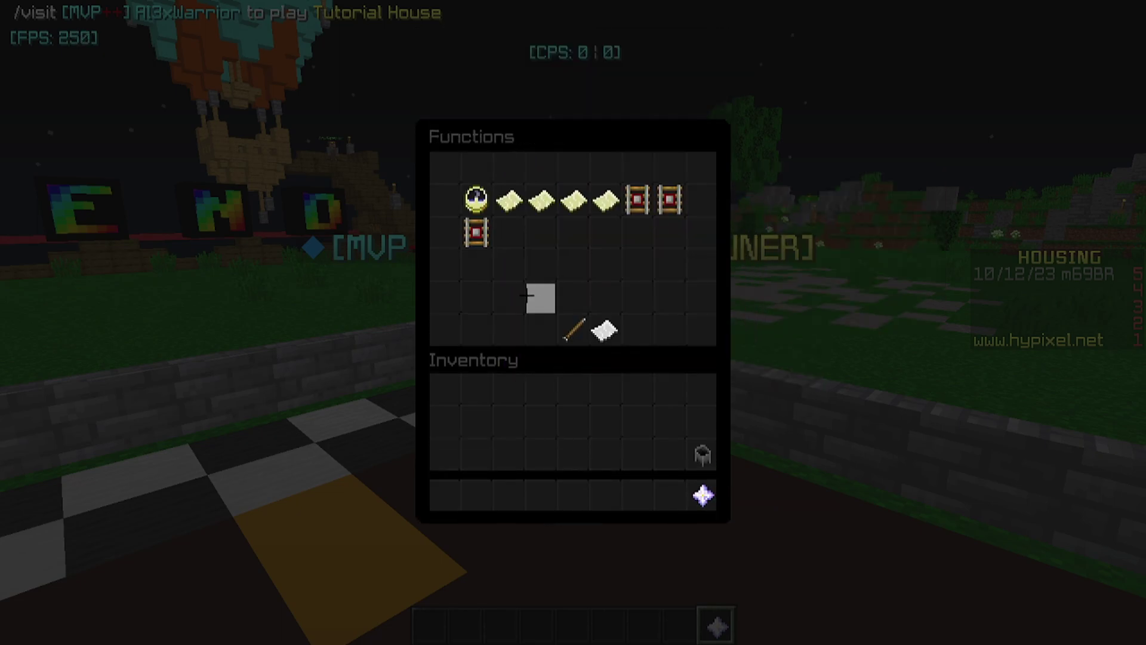
Step: Open the PlayTime function's actions and examine the stat requirement of its first conditional action
click(478, 196)
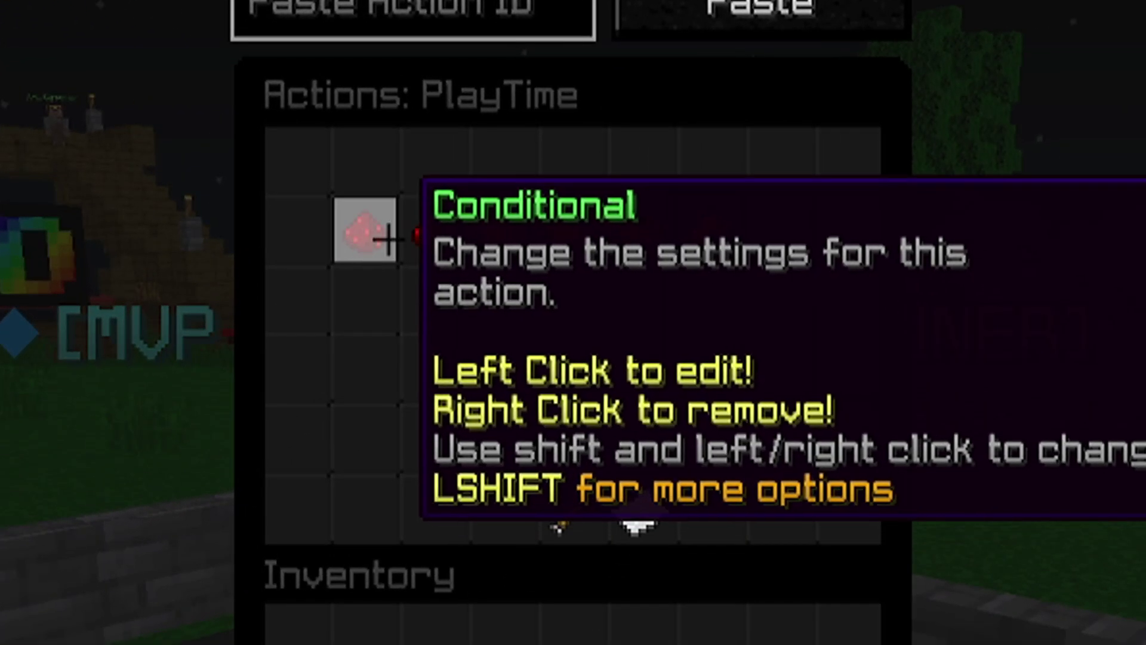
click(476, 202)
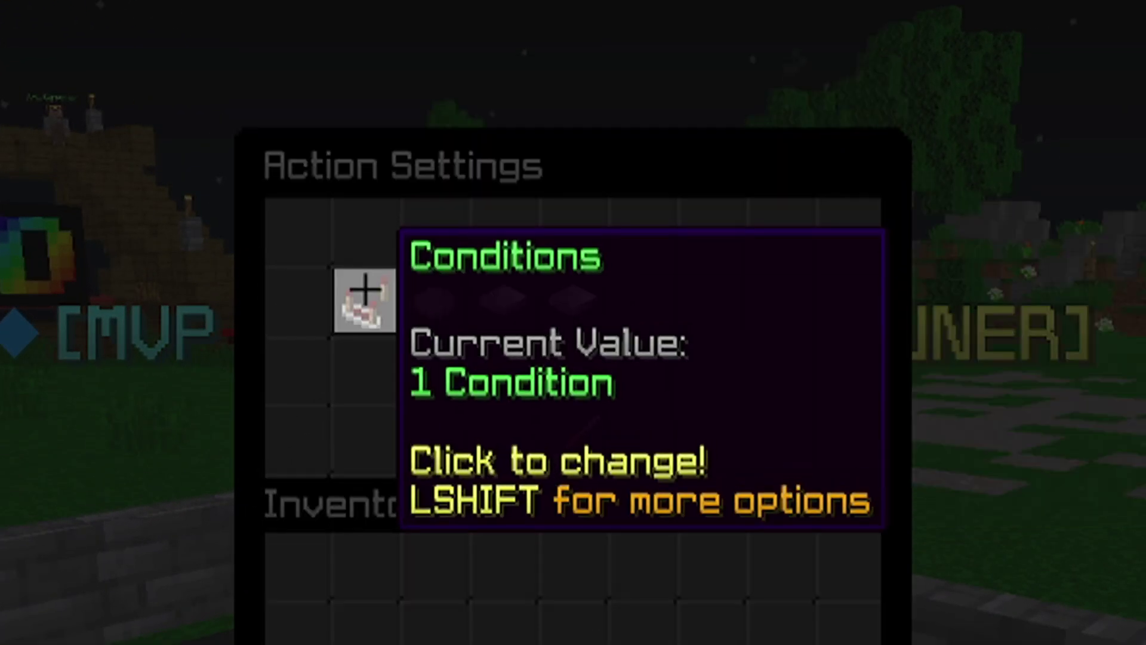
click(363, 299)
click(370, 228)
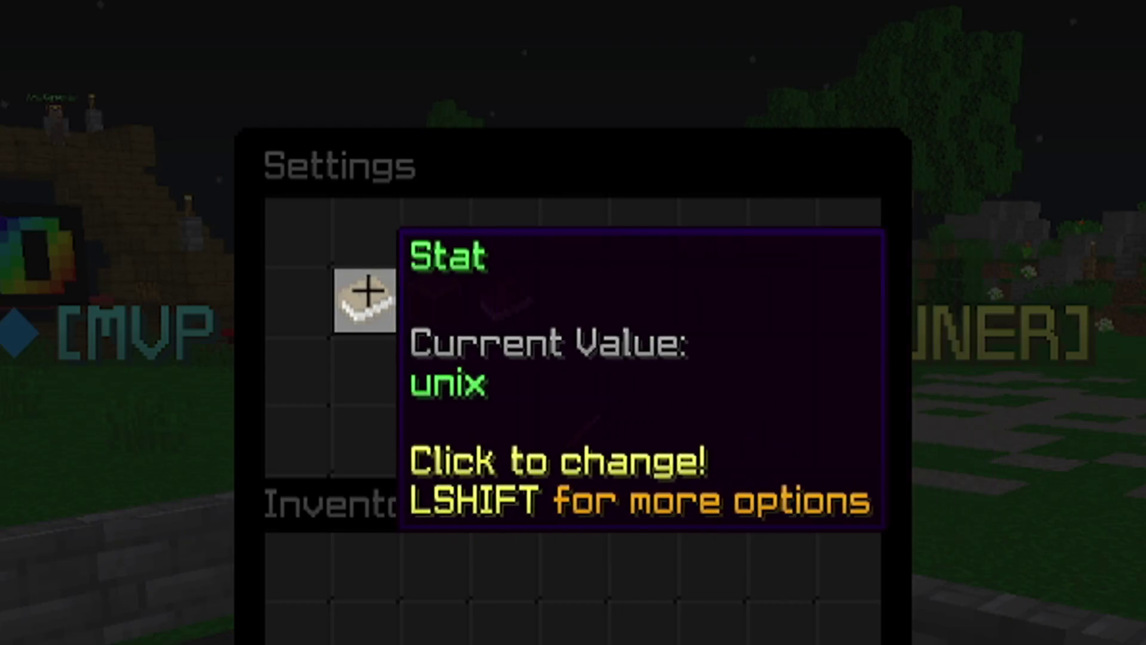
click(556, 442)
click(559, 514)
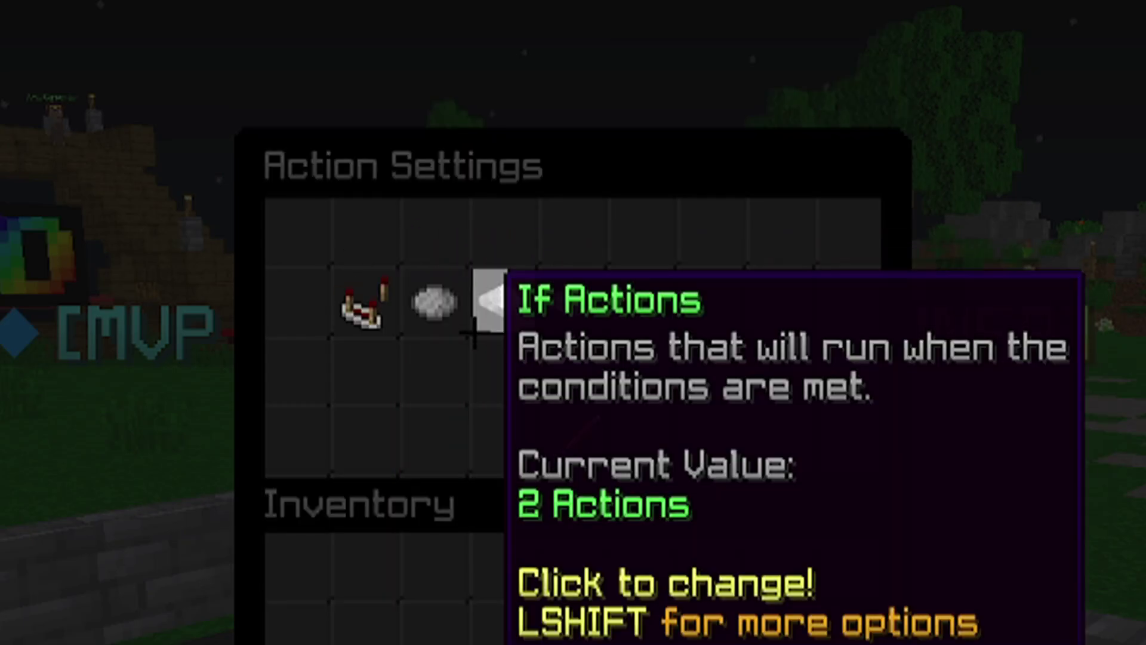
Step: Inspect the two stat changes in the If Actions of PlayTime's first conditional action
click(496, 302)
click(352, 242)
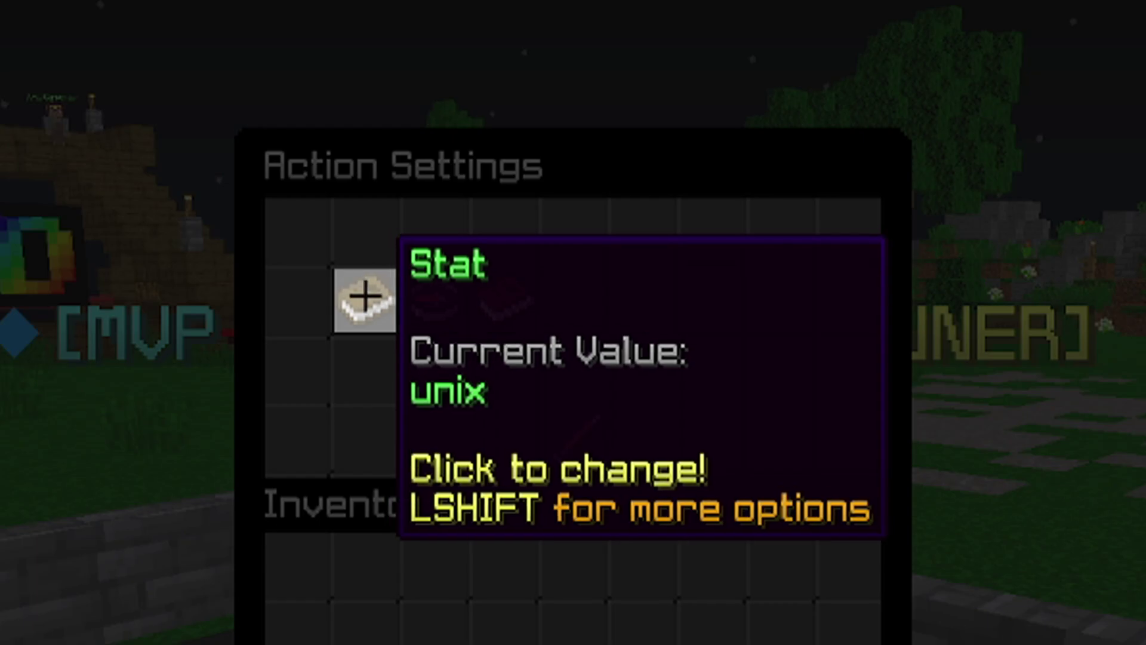
click(566, 445)
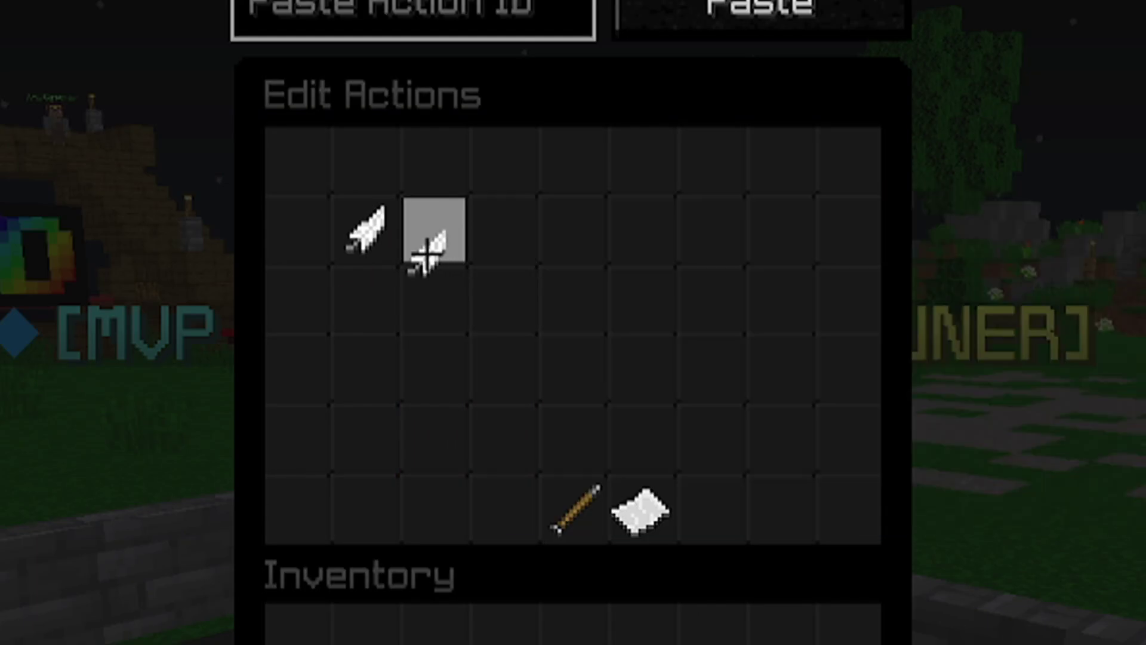
click(432, 236)
click(568, 446)
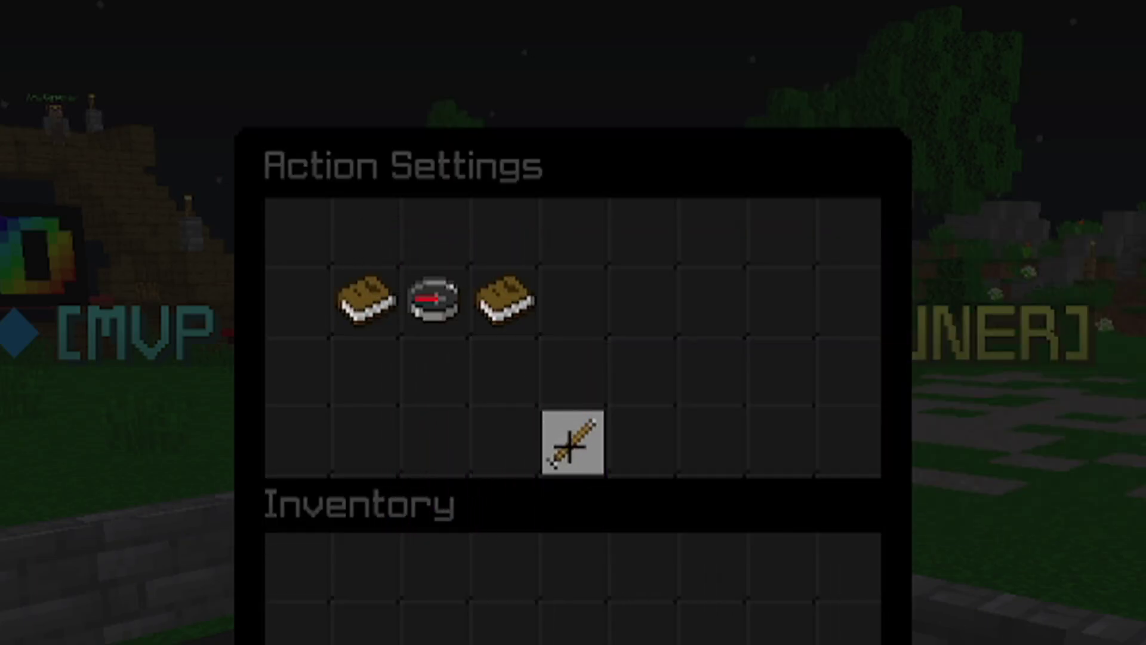
Step: Go to PlayTime's second conditional action and examine its Player Stat Requirement and compare value
click(567, 509)
click(563, 445)
click(432, 234)
click(388, 264)
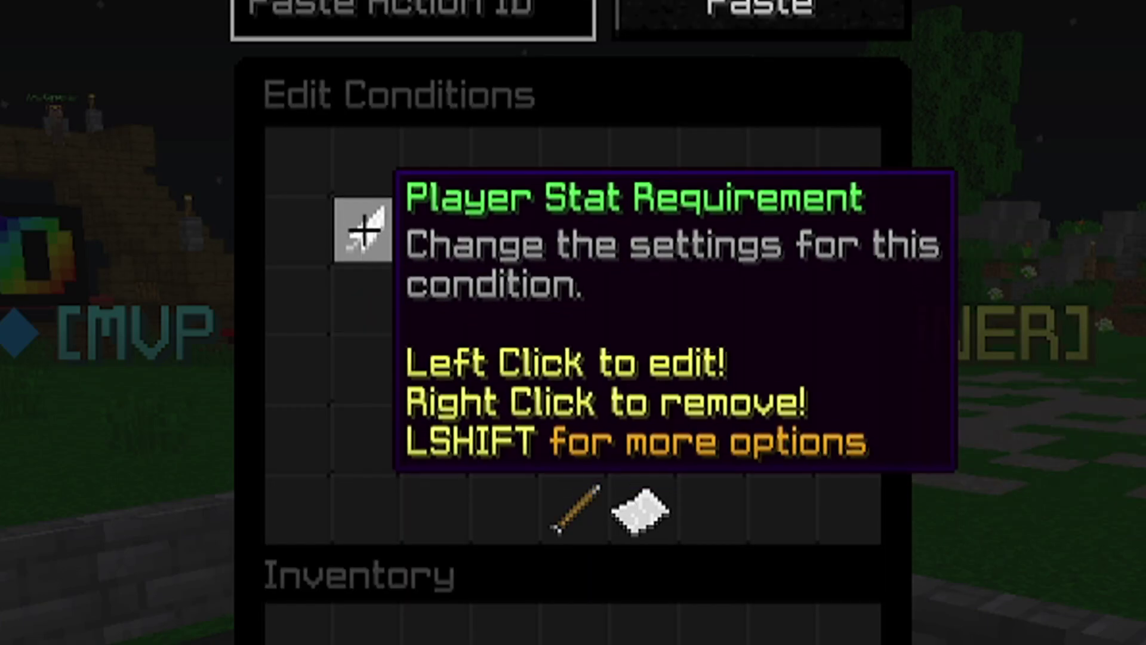
click(366, 225)
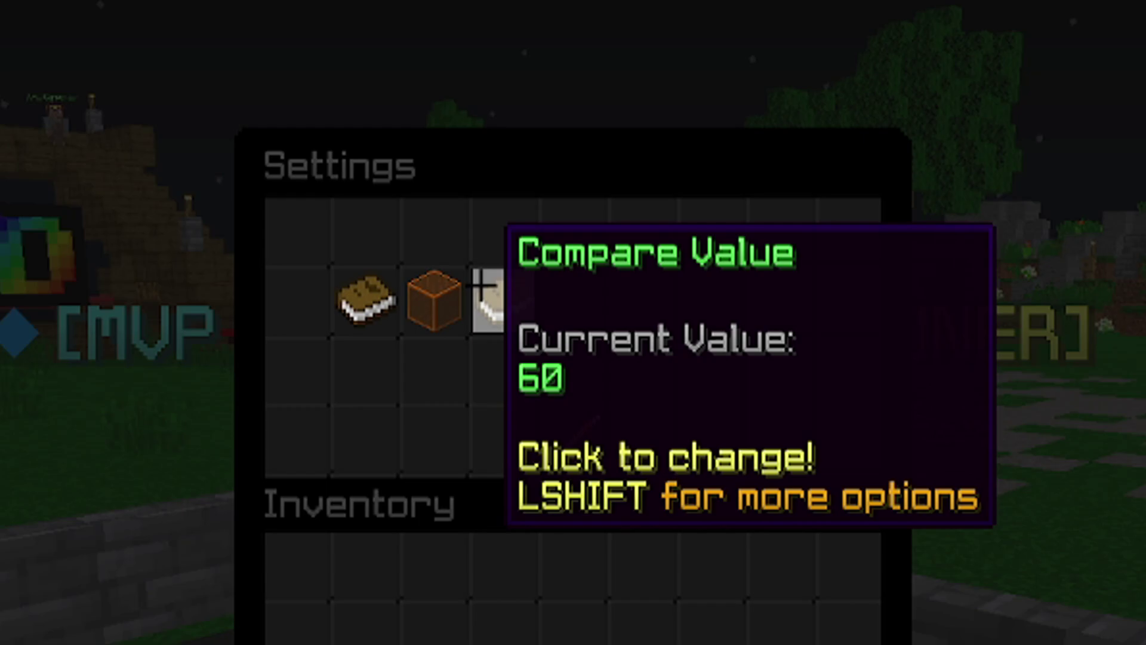
click(563, 440)
click(561, 514)
Step: Inspect the two stat changes in the If Actions of PlayTime's second conditional action
click(554, 465)
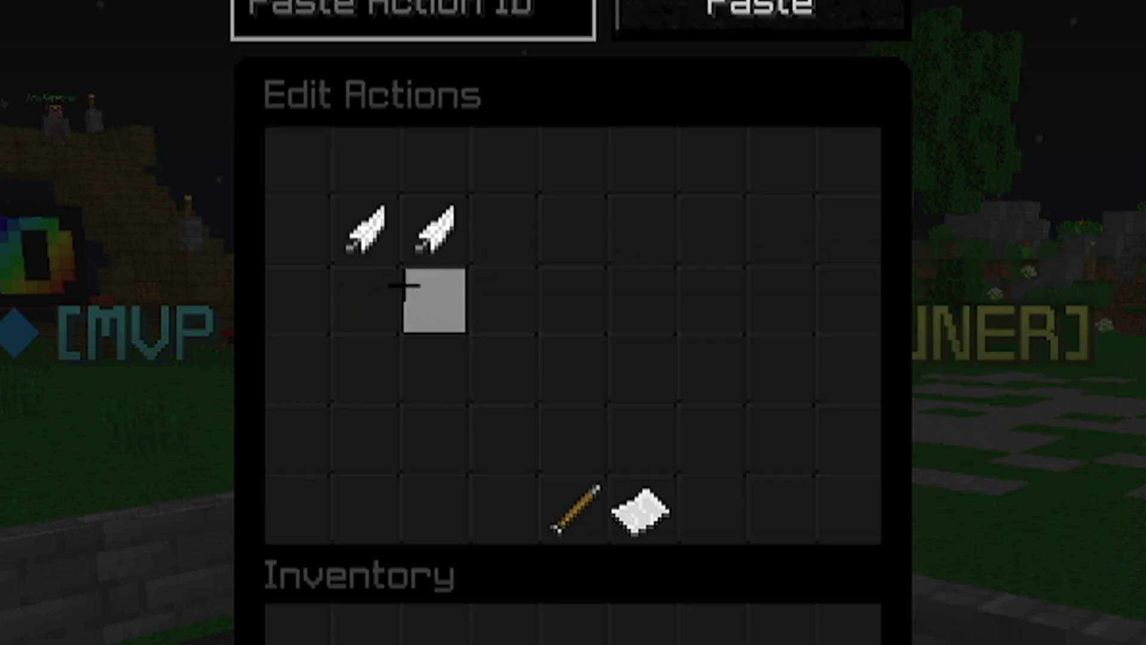
click(366, 225)
click(566, 442)
click(442, 250)
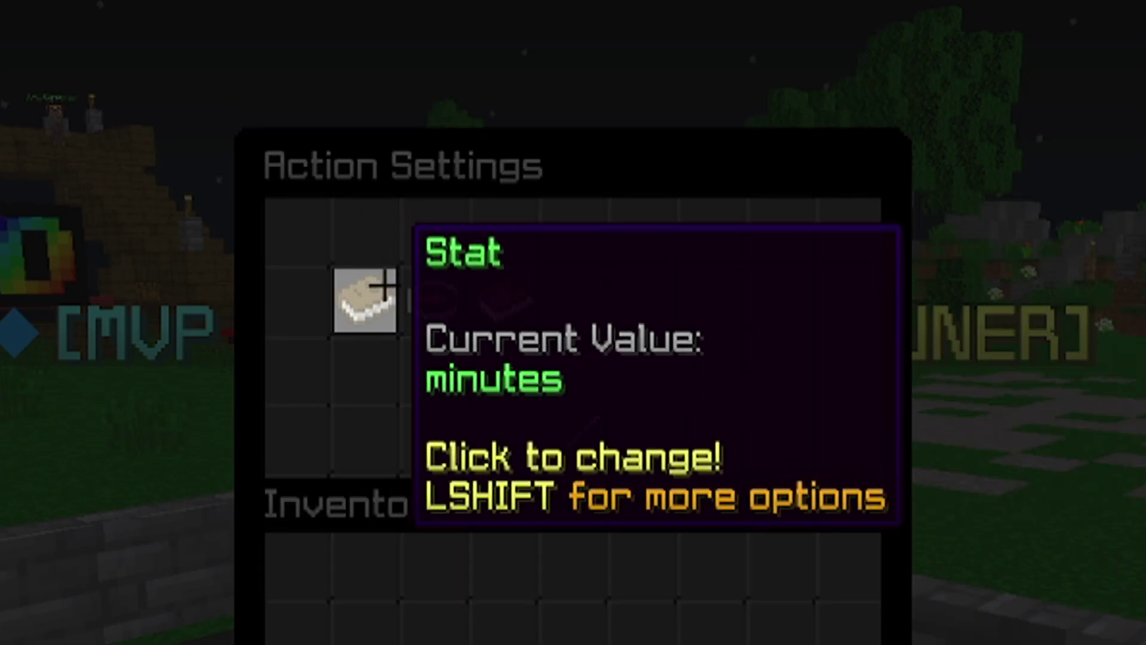
click(564, 452)
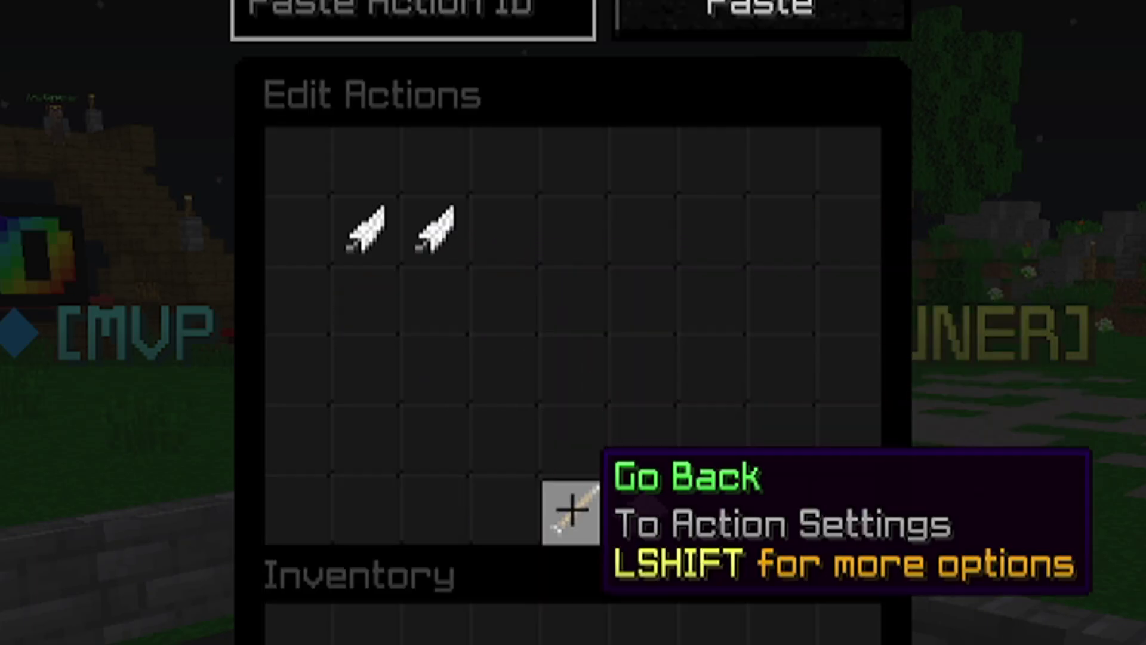
Step: Go to PlayTime's third conditional action and examine the settings of its stat condition
click(567, 512)
click(568, 436)
click(500, 243)
click(366, 299)
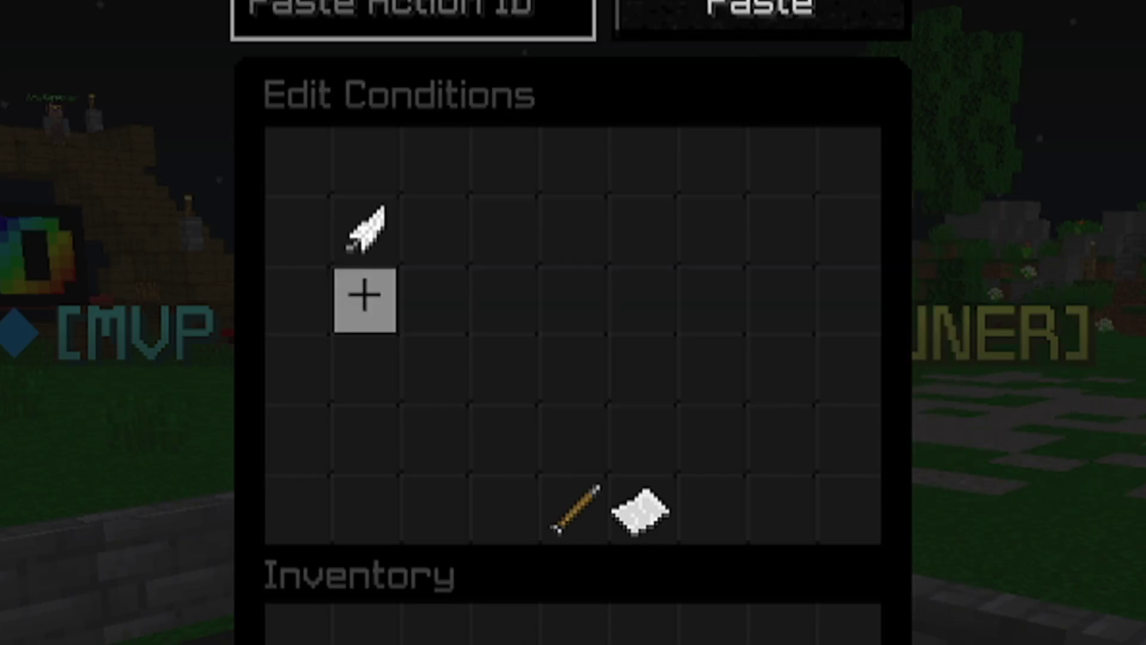
click(366, 230)
click(563, 434)
click(569, 508)
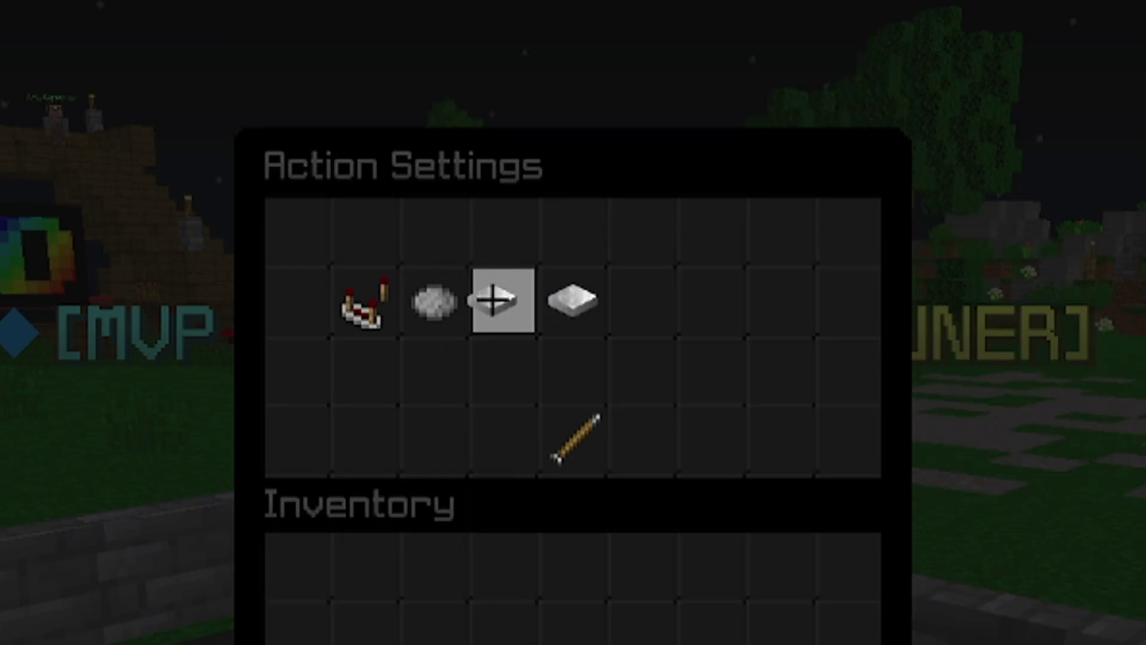
Step: Inspect the PlayTime function's action that changes the hours stat
click(568, 440)
click(366, 227)
click(525, 382)
click(366, 230)
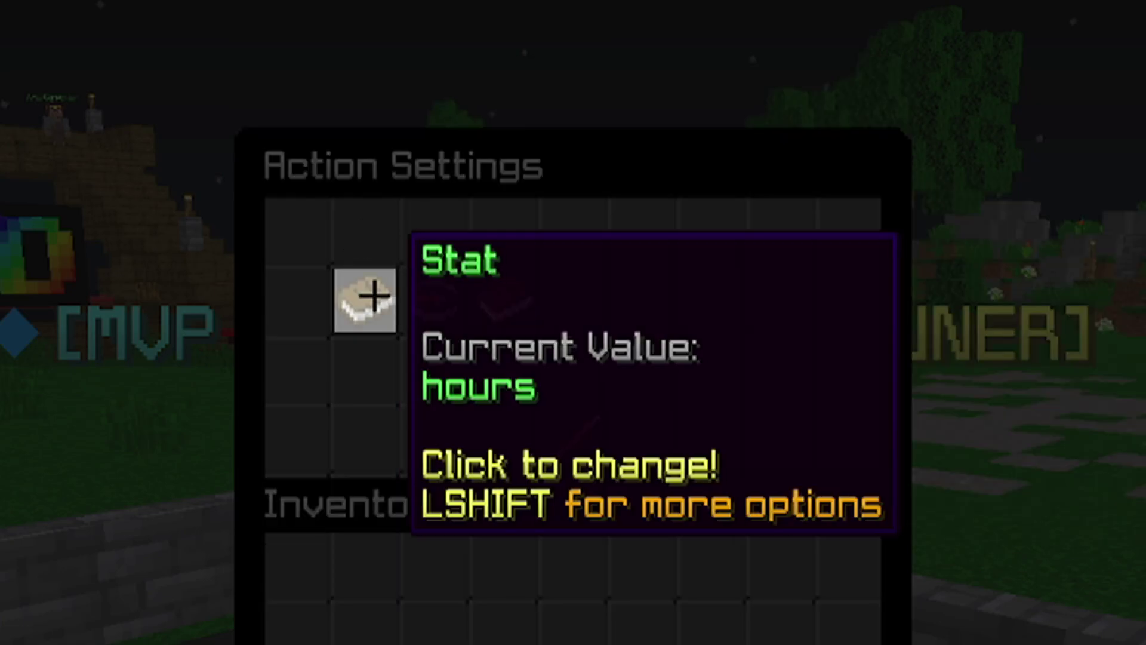
Step: Go to PlayTime's fourth action and examine the compare value of its conditional's stat requirement
click(578, 440)
click(573, 513)
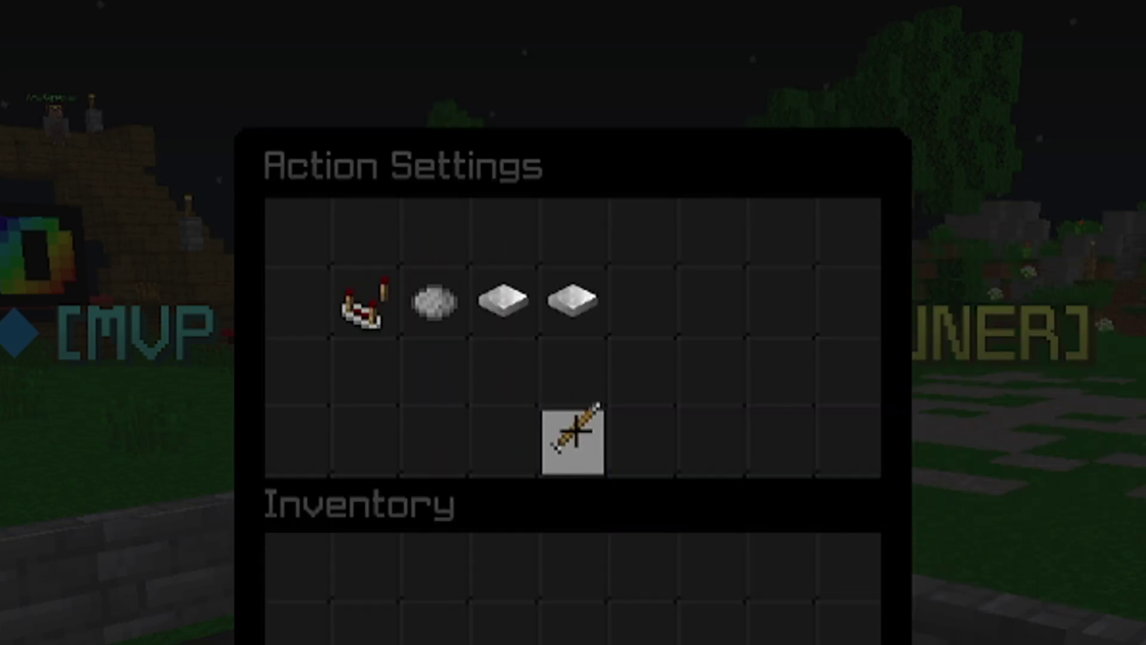
click(573, 440)
click(567, 239)
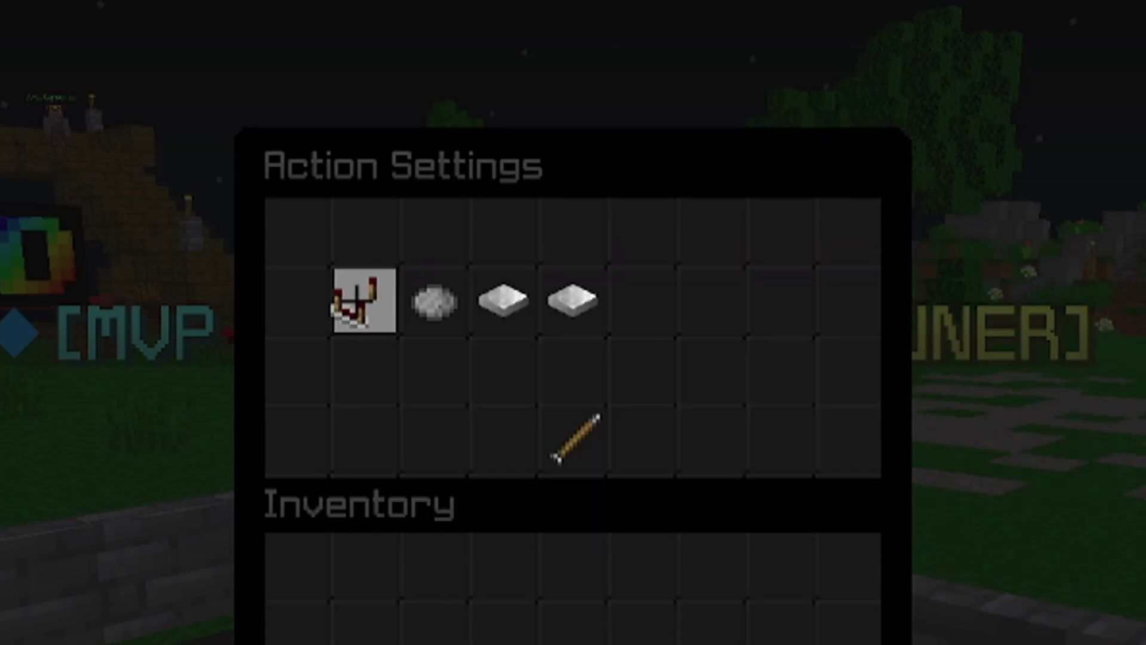
click(358, 302)
click(366, 225)
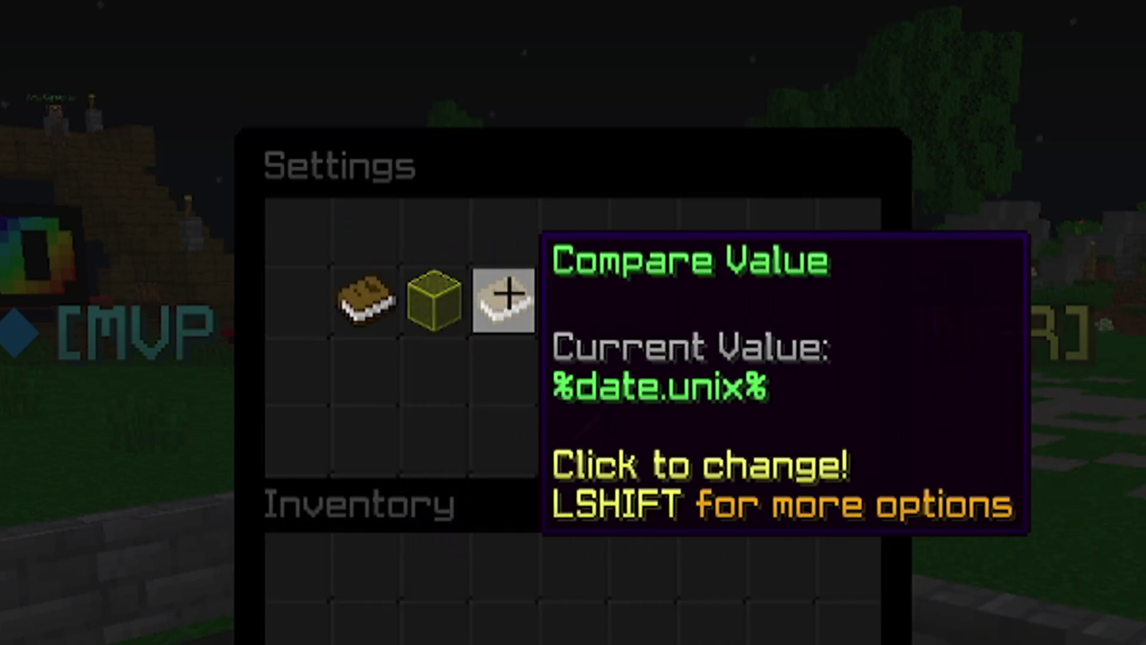
Step: Inspect the global stat changes and the third action in the If Actions of PlayTime's fourth action
click(573, 440)
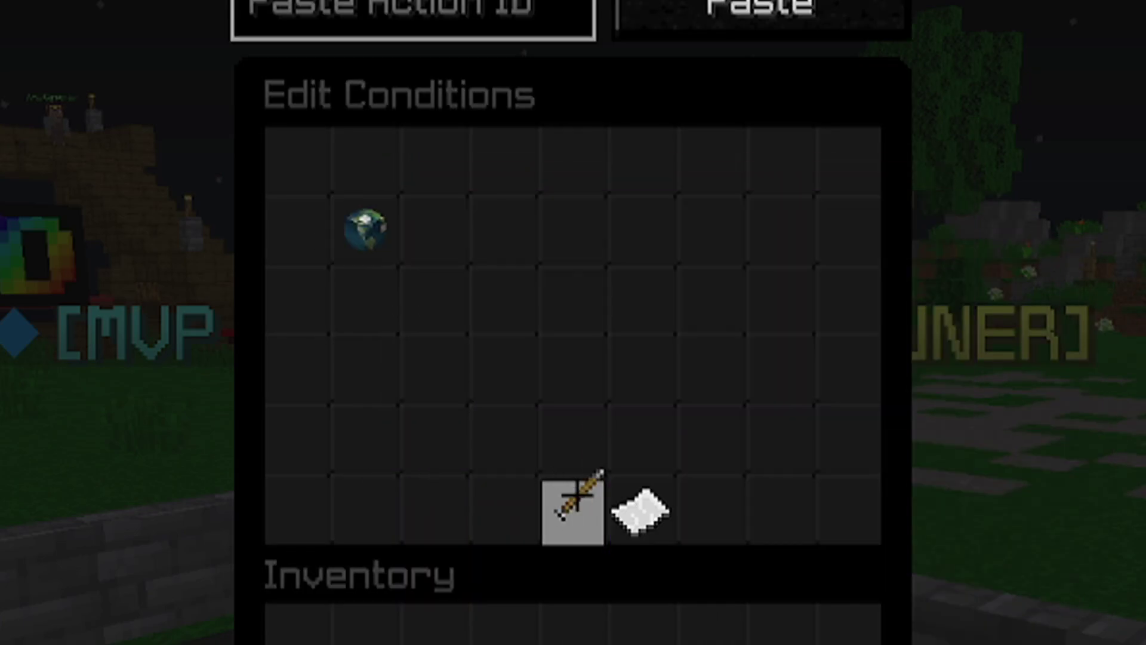
click(573, 512)
click(488, 297)
click(365, 232)
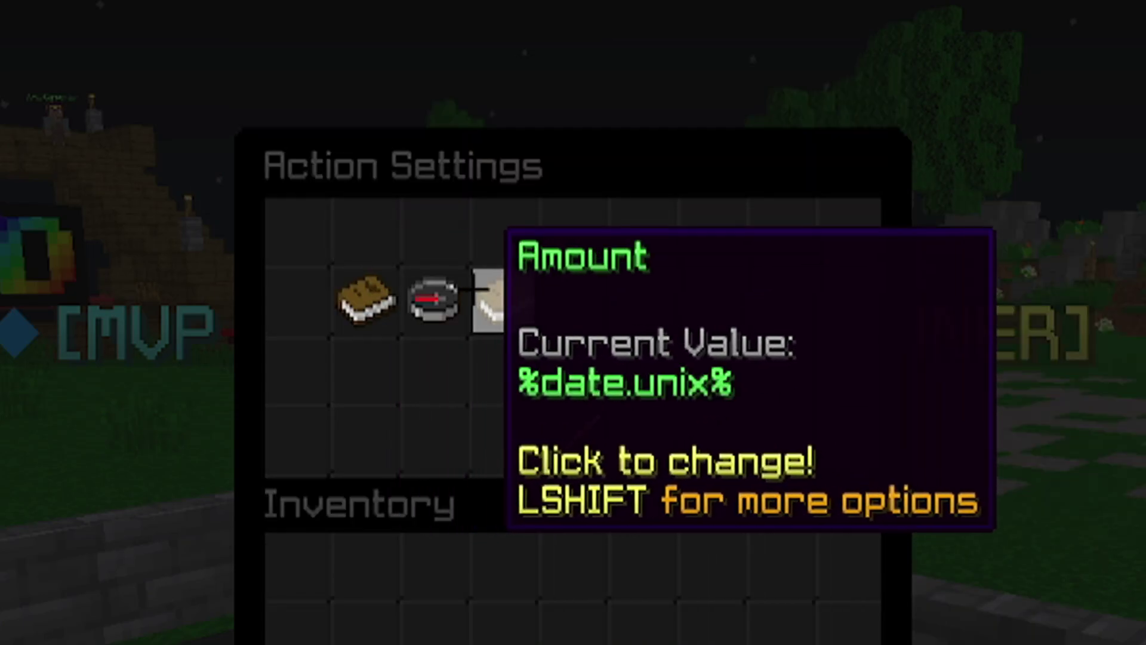
click(553, 440)
click(368, 295)
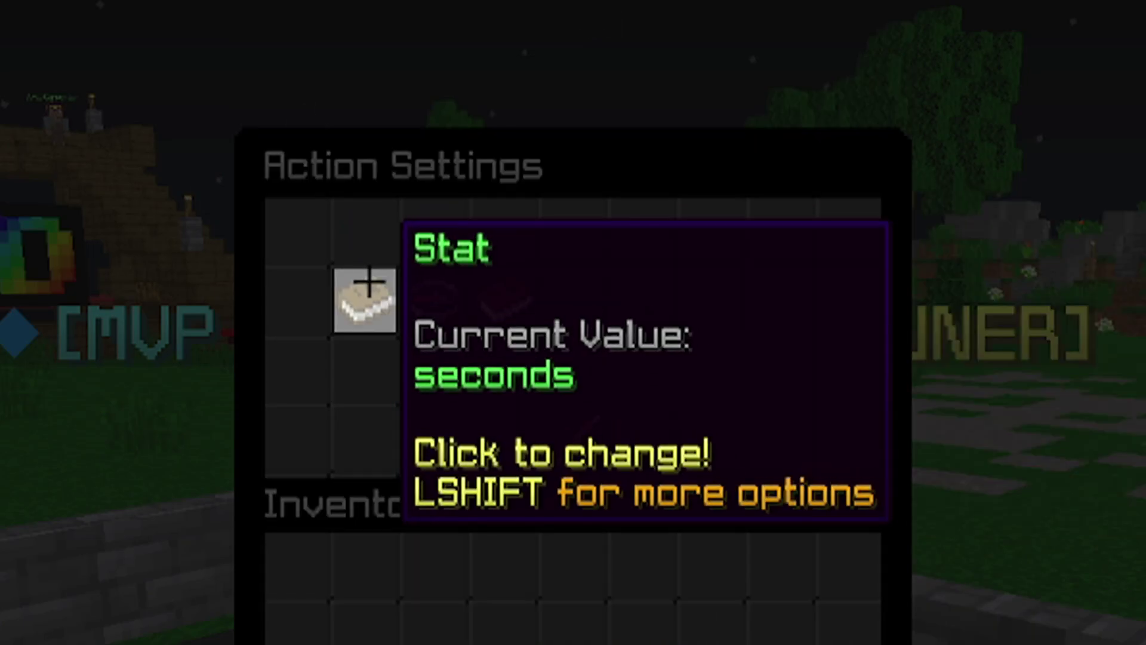
click(556, 445)
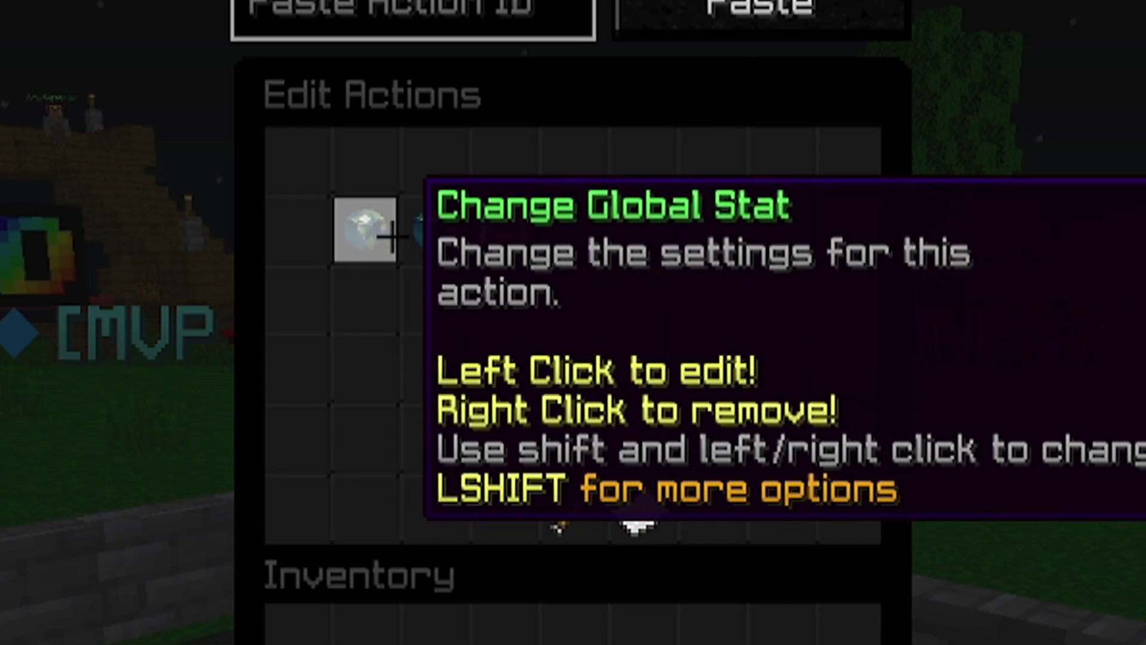
click(501, 230)
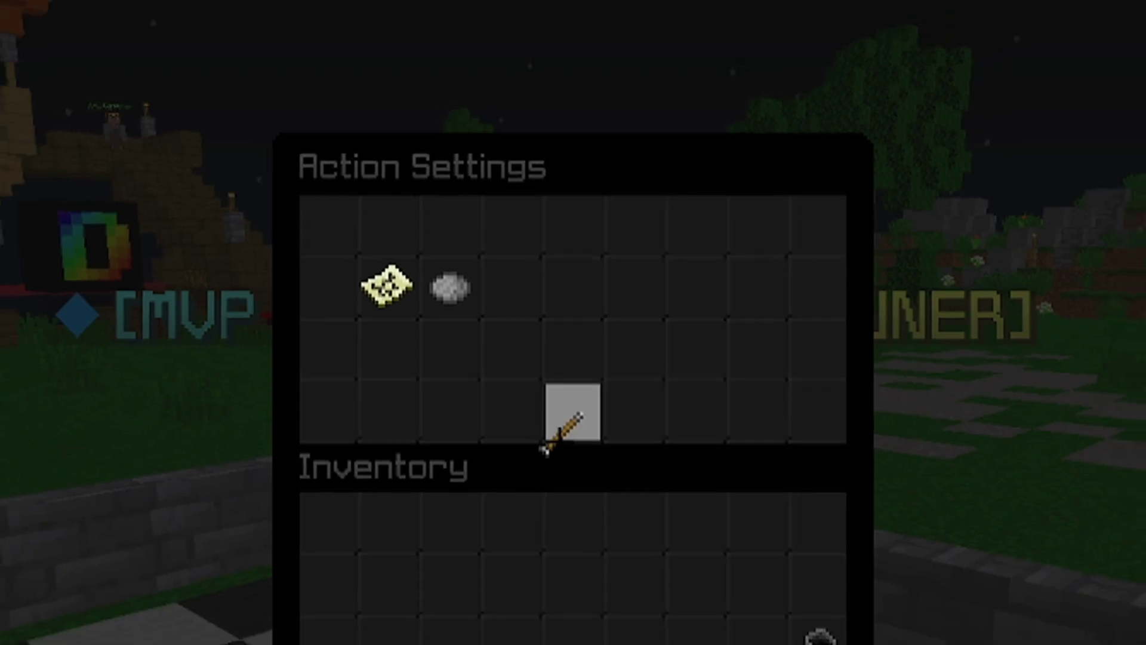
click(560, 434)
click(560, 434)
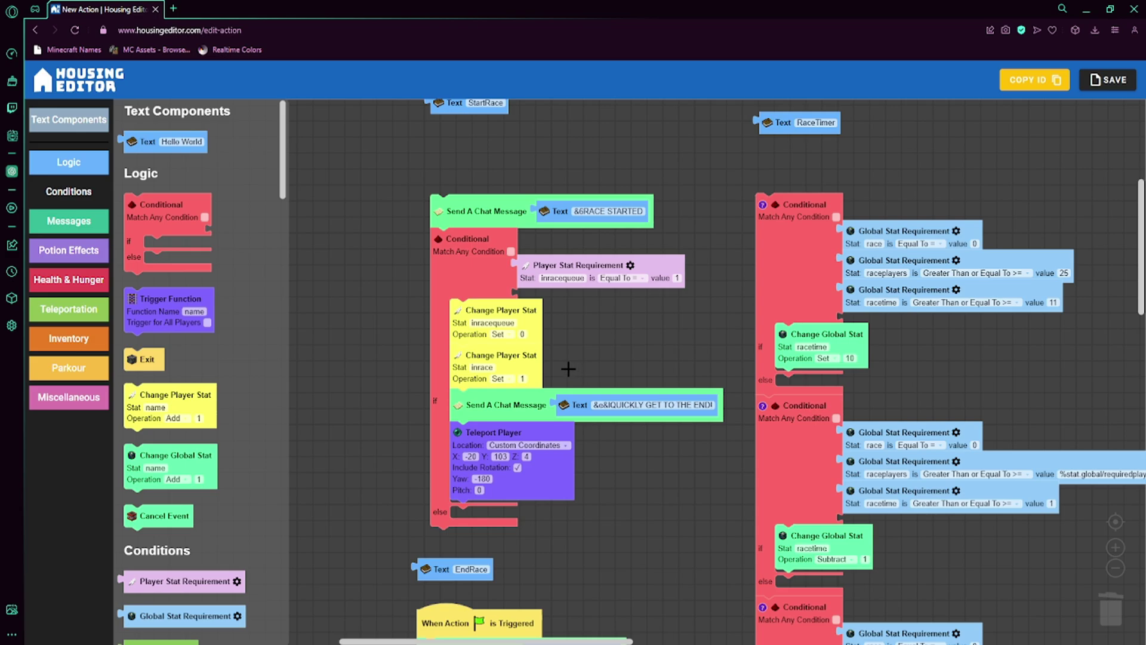
Step: Switch to Housing Editor and examine the StartRace function's inracequeue conditional, including its stat changes, chat message and teleport
drag(601, 342, 718, 379)
scroll(640, 299, up, 2)
scroll(624, 287, up, 1)
drag(669, 262, 675, 194)
scroll(719, 325, up, 3)
drag(725, 324, 731, 318)
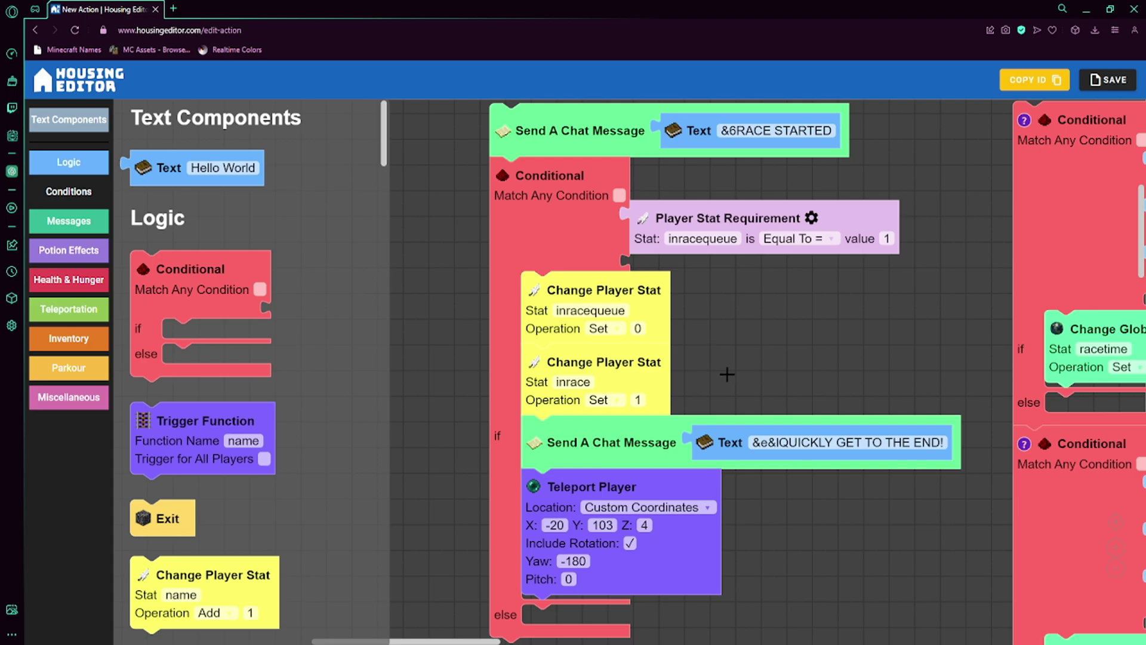
scroll(727, 374, down, 2)
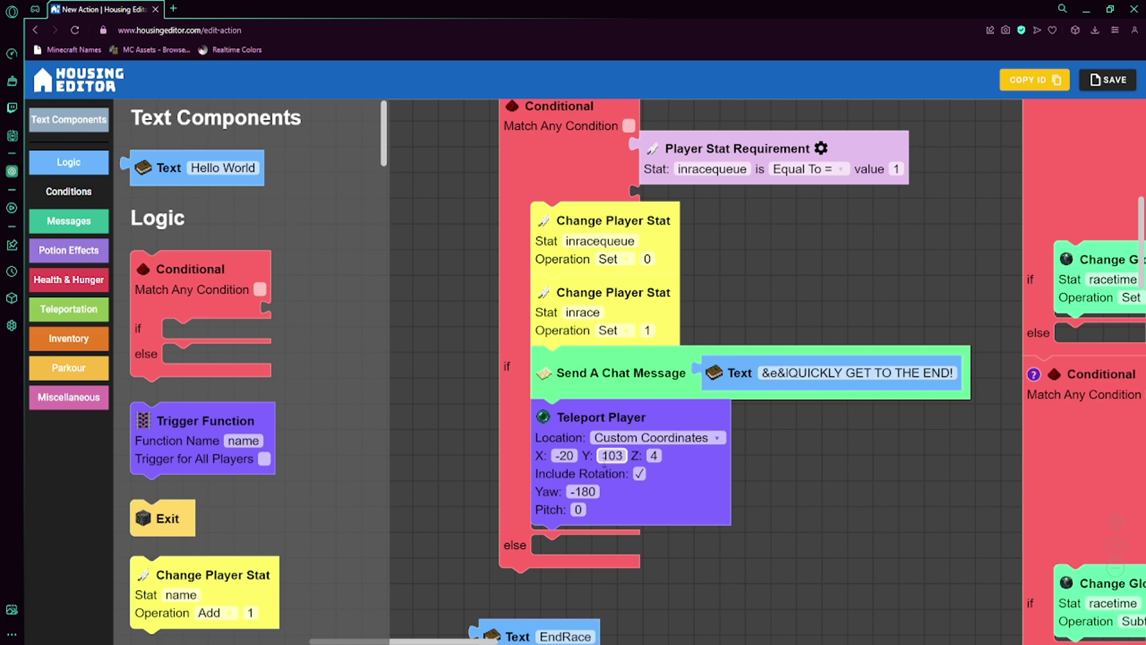
Step: Switch to the Minecraft window and change the camera perspective
mouse_move(651, 632)
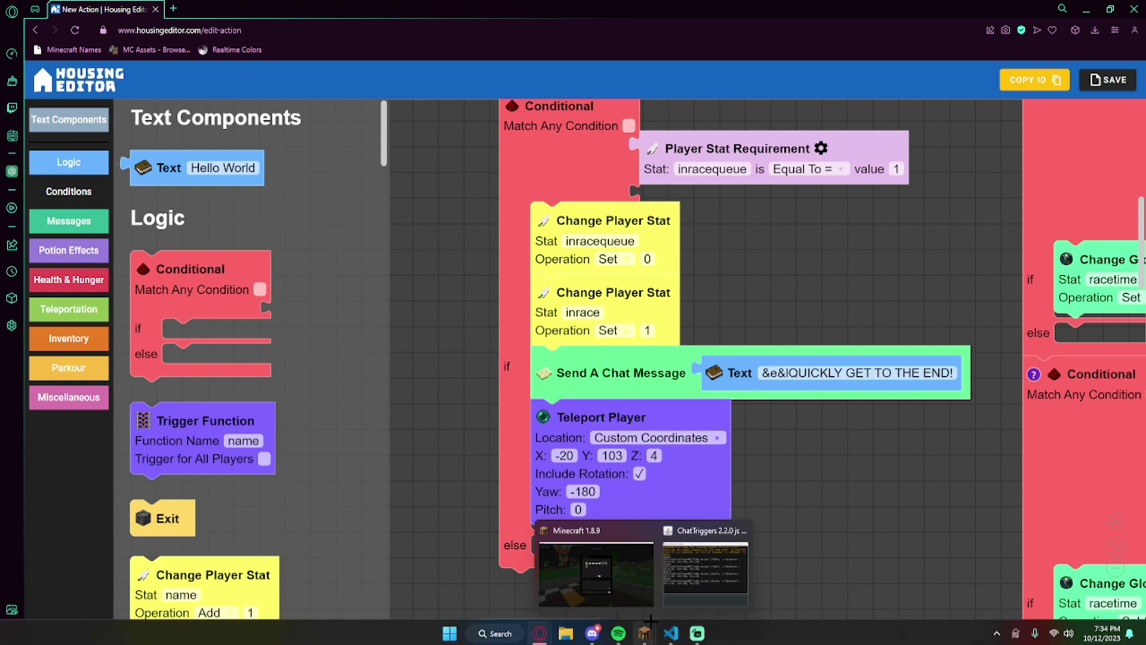
click(597, 556)
key(F5)
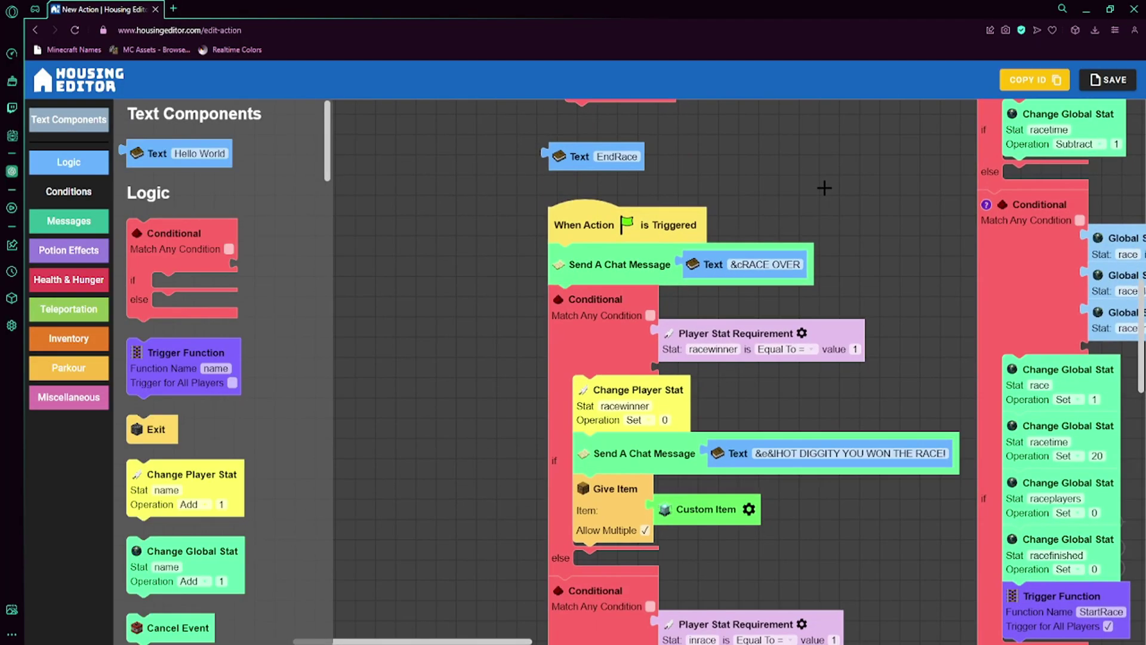
Step: Go to the EndRace function in Housing Editor and examine its race-over message and racewinner conditional
drag(825, 188, 812, 153)
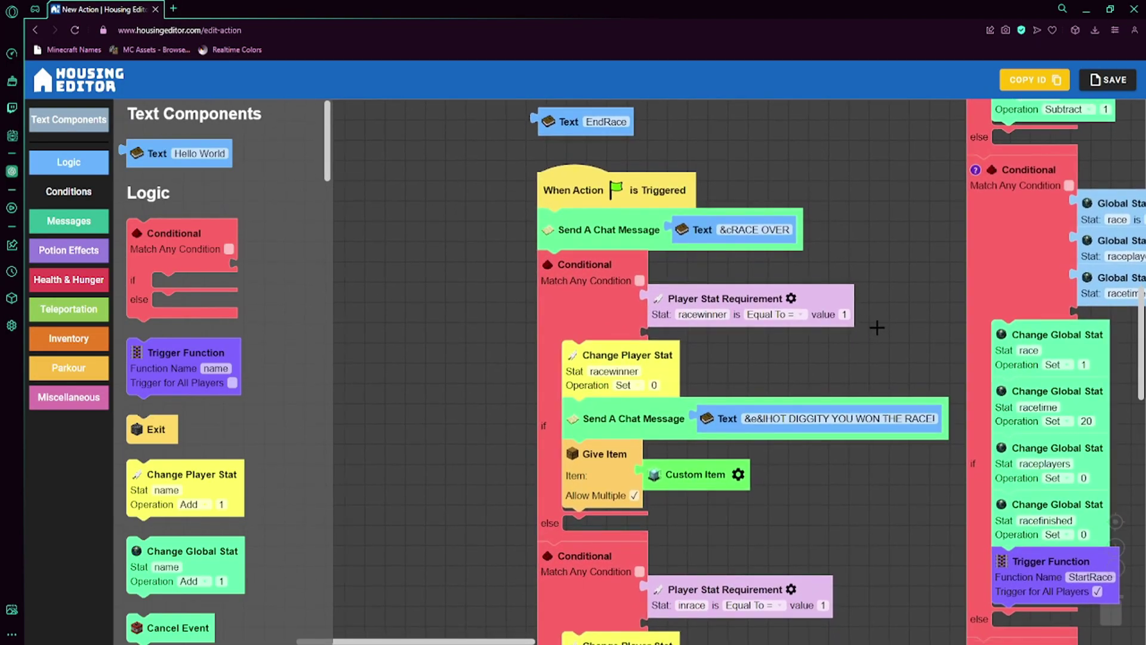
drag(878, 327, 875, 308)
scroll(683, 245, up, 1)
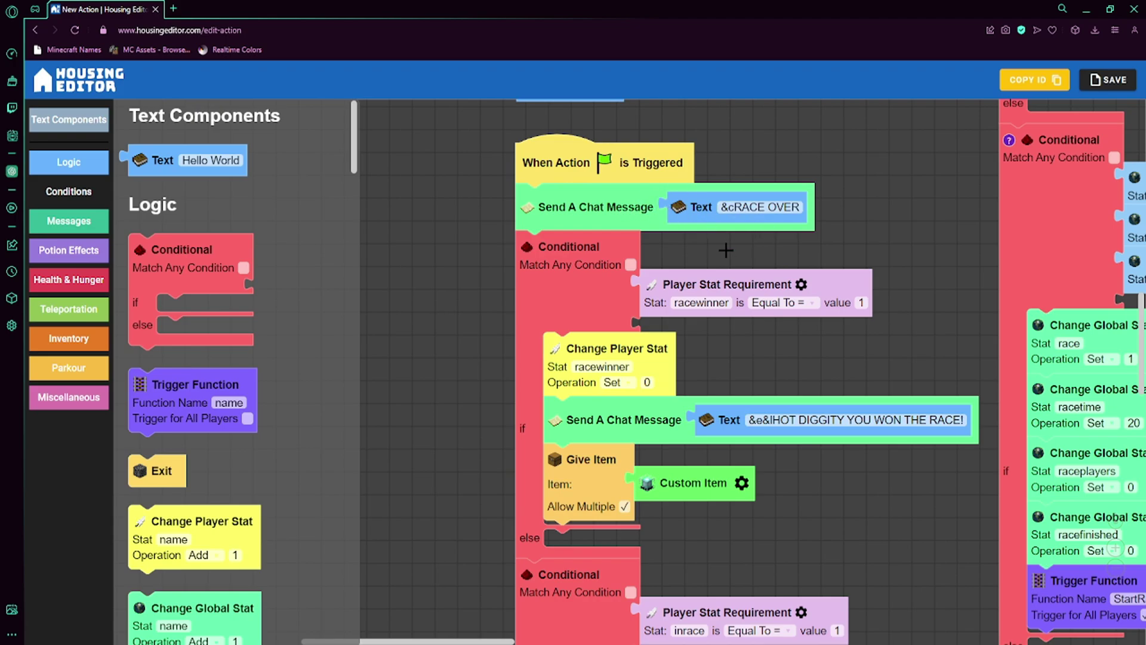
drag(726, 241, 695, 219)
scroll(701, 305, down, 2)
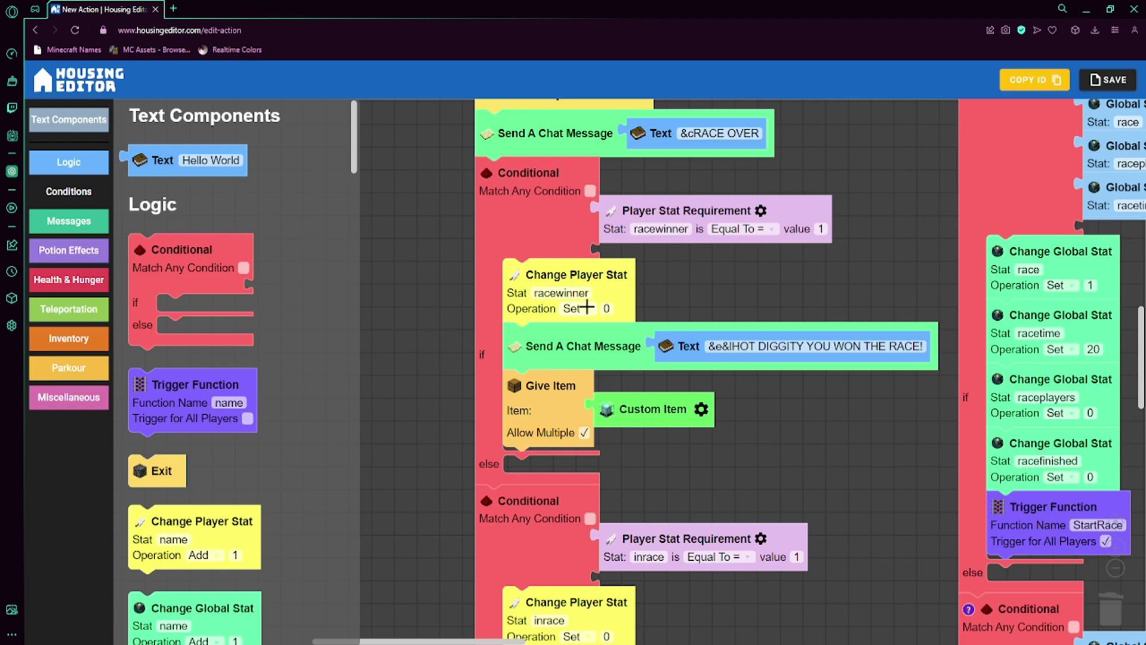
Step: Examine EndRace's custom item reward and the inrace conditional with its stat reset and player teleport
scroll(675, 270, down, 2)
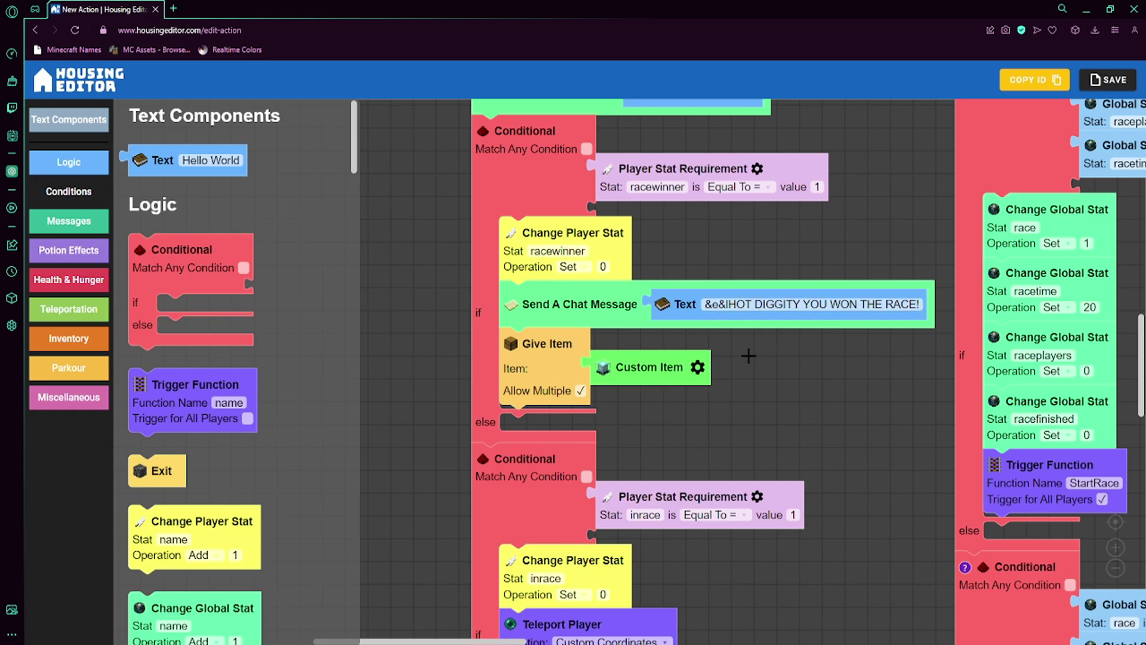
scroll(610, 339, down, 2)
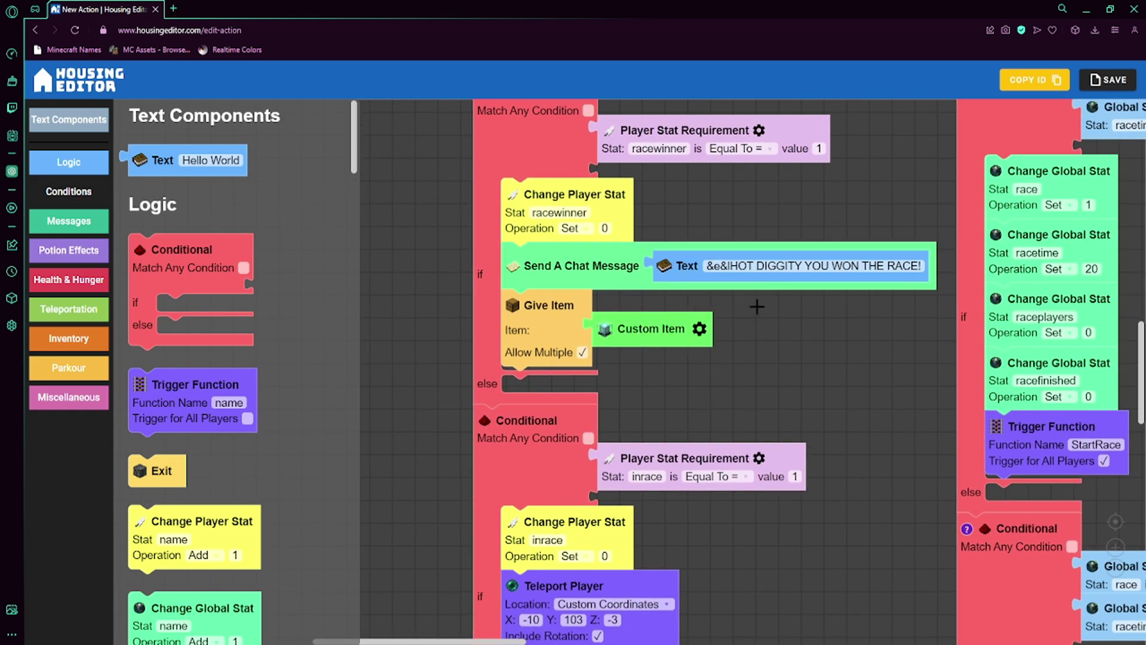
scroll(622, 240, down, 5)
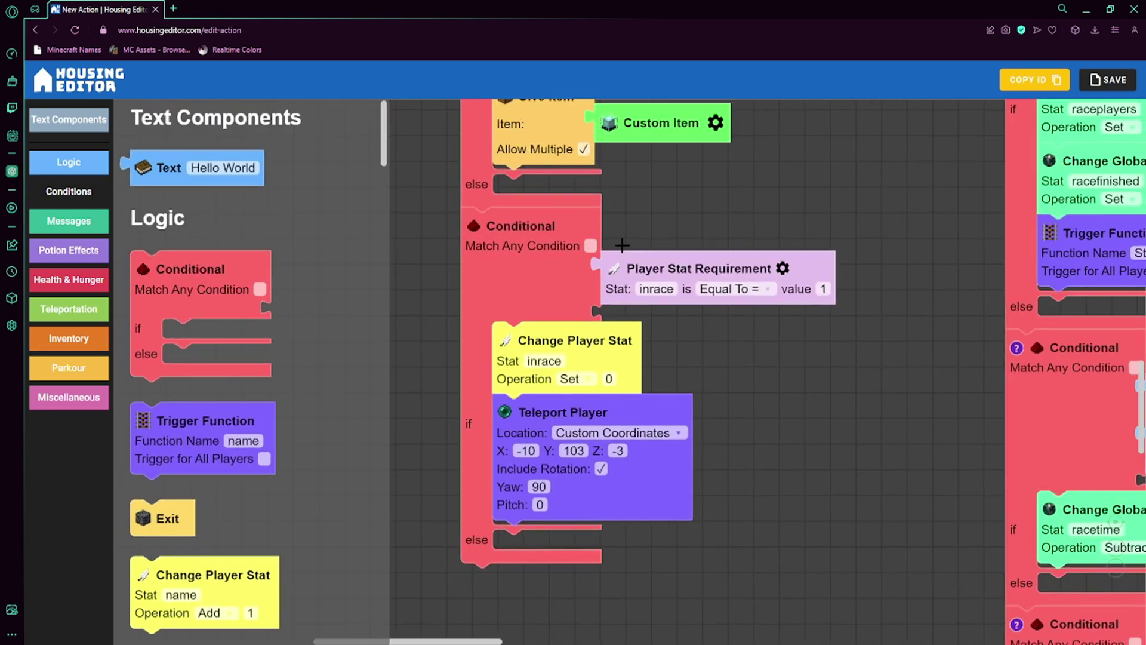
scroll(718, 340, up, 8)
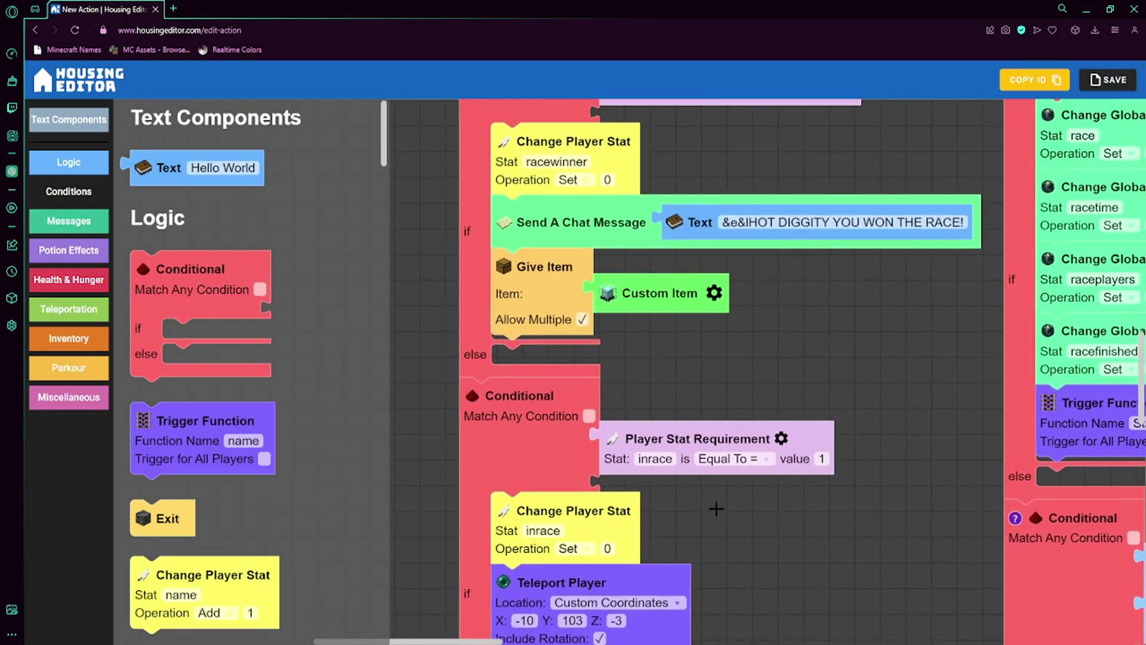
scroll(718, 310, down, 8)
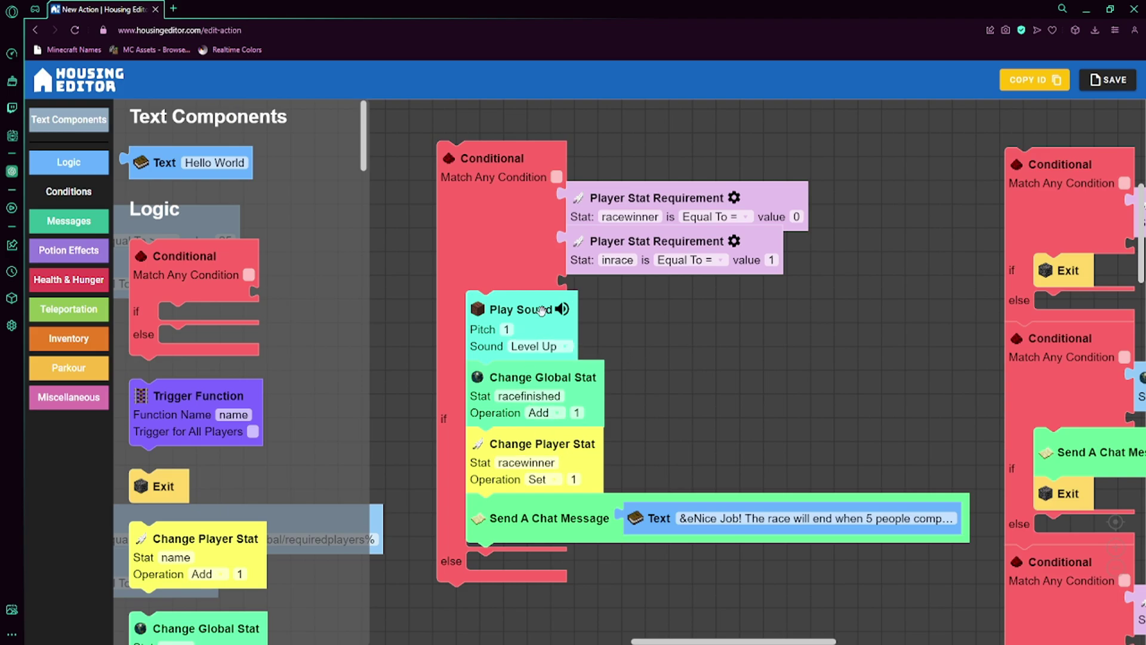
Step: Go to the queue-joining blocks and examine the inrace exit conditional and the full-queue check on raceplayers
scroll(671, 399, right, 8)
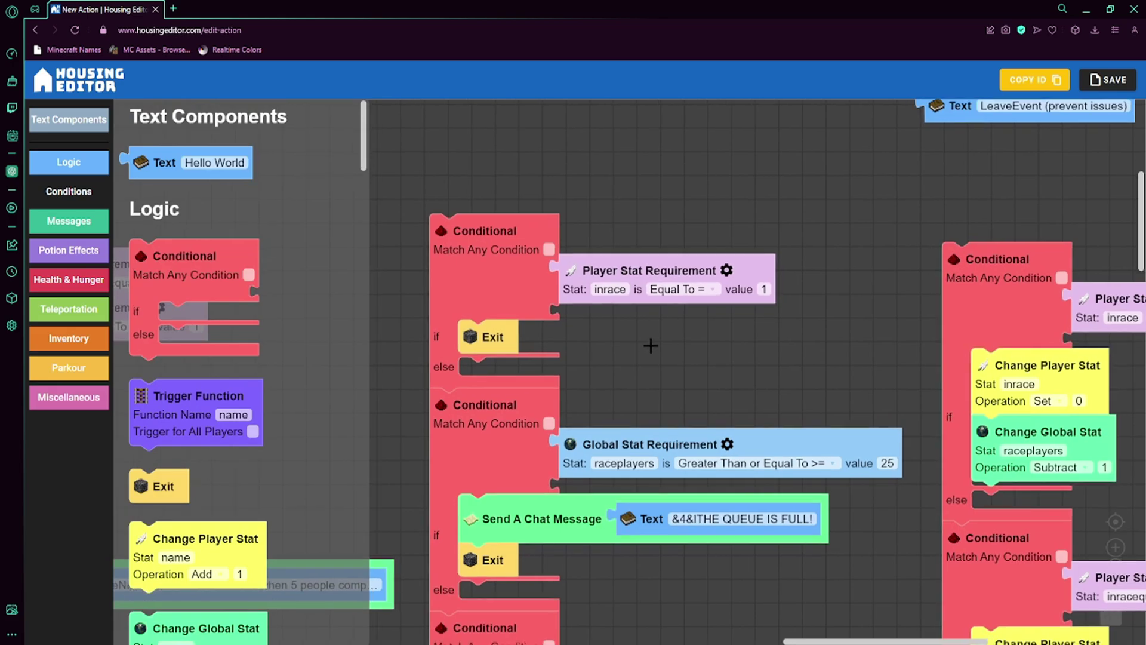
drag(662, 354, 665, 327)
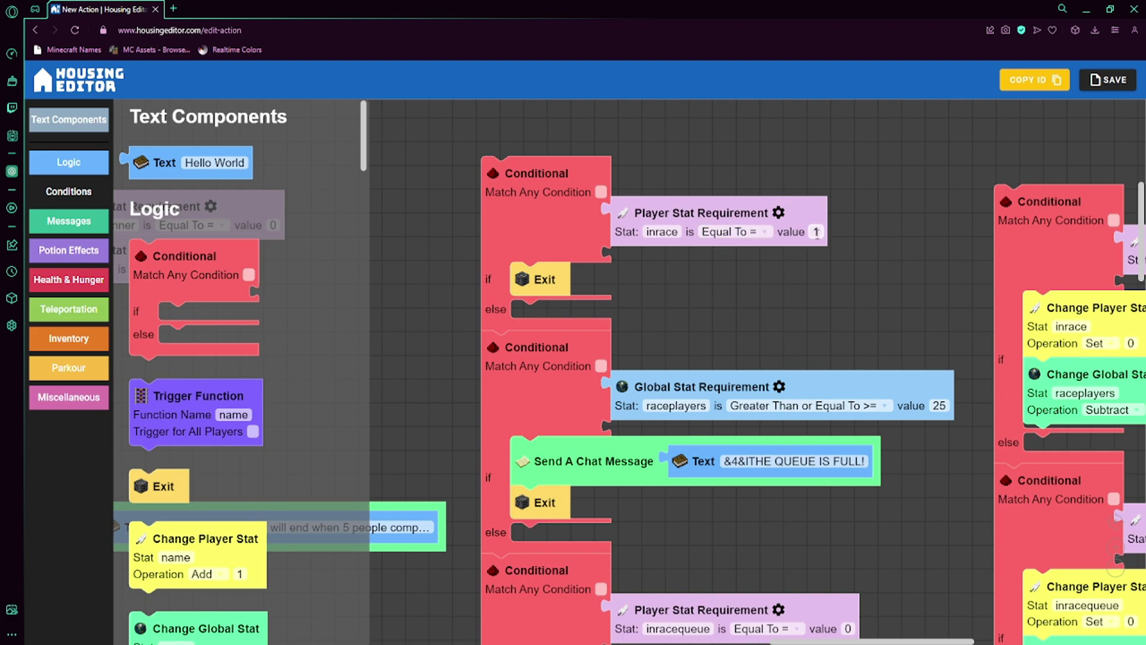
scroll(762, 263, down, 1)
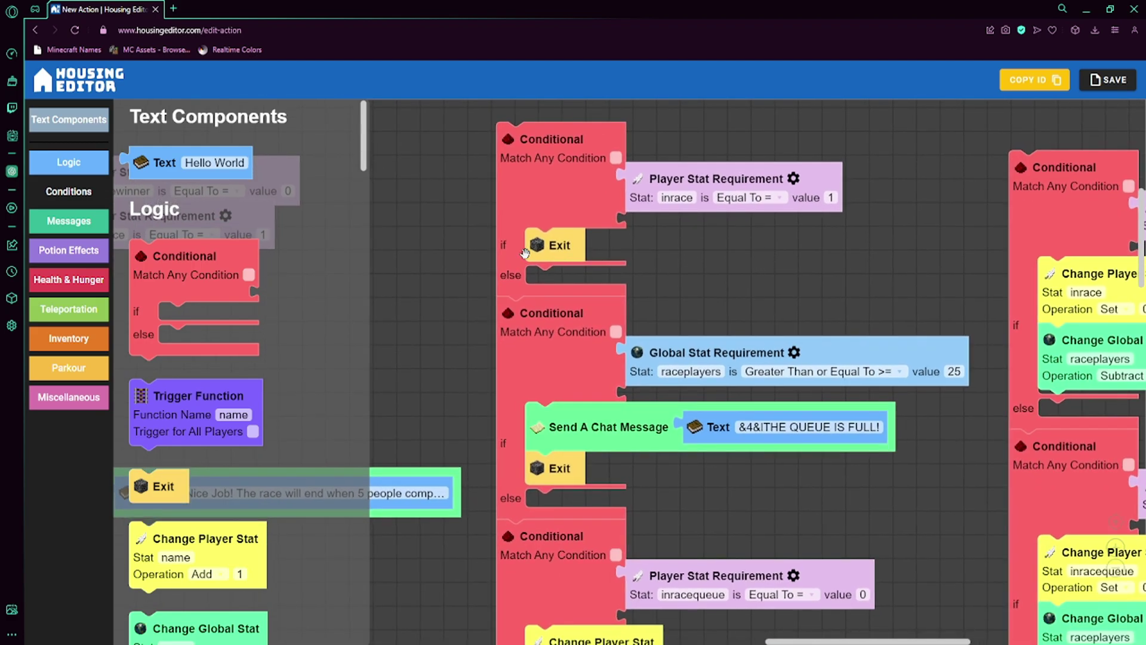
scroll(686, 220, down, 3)
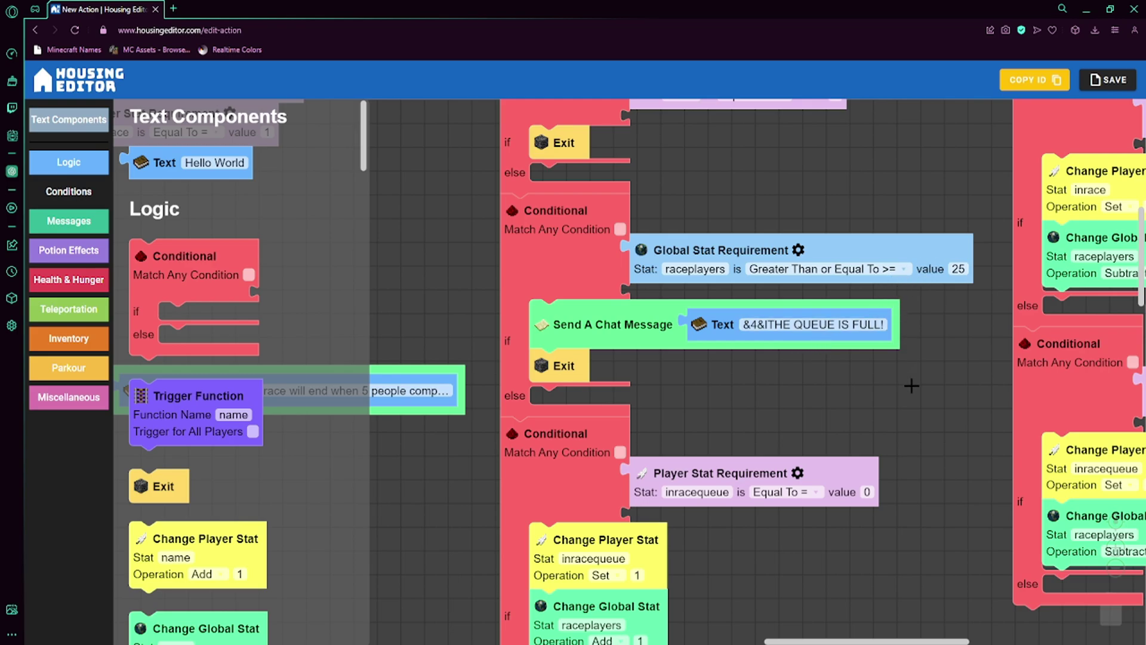
Step: Examine the inracequeue conditional's join and leave branches, including their player stat, global stat and chat message blocks
scroll(912, 385, down, 4)
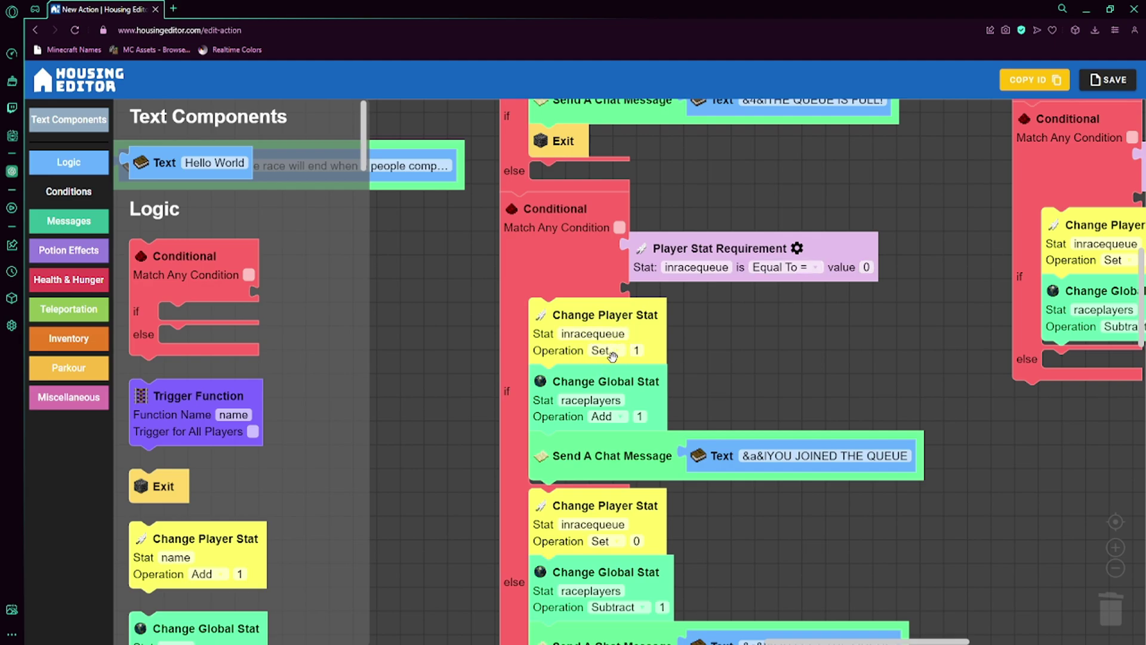
click(595, 386)
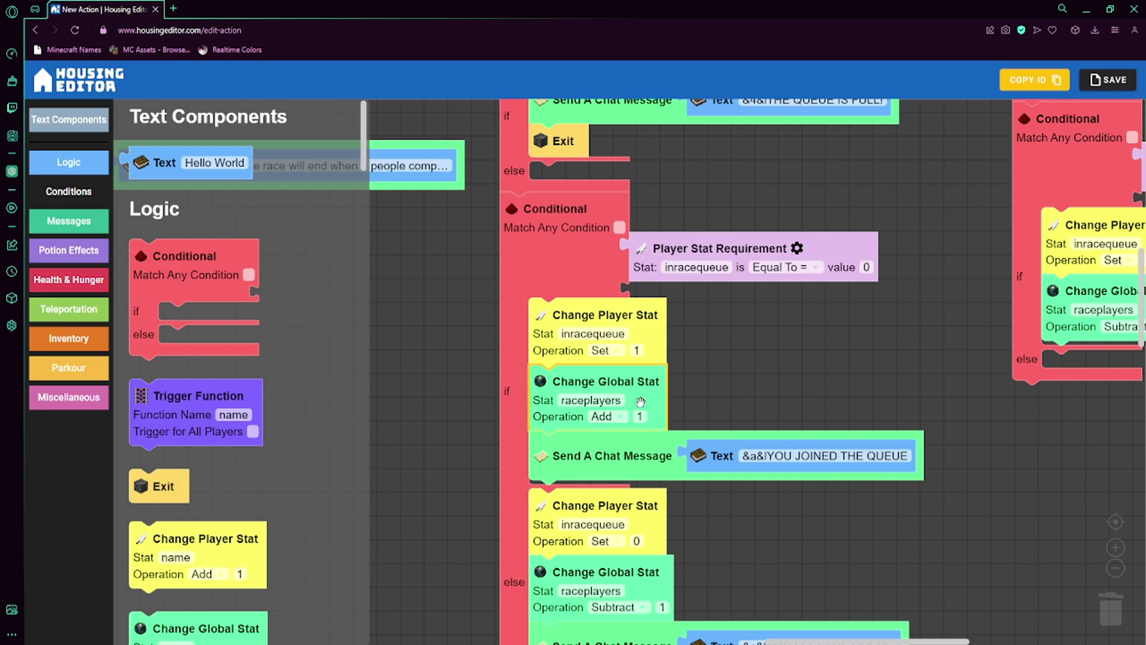
scroll(714, 379, down, 1)
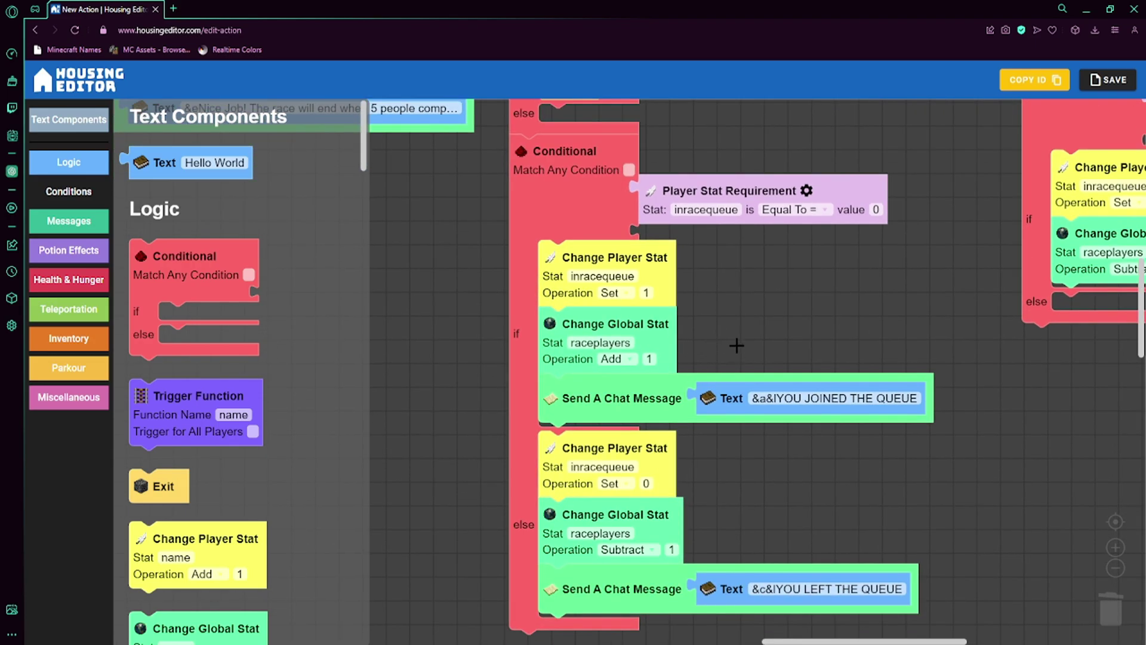
scroll(736, 345, down, 2)
click(609, 348)
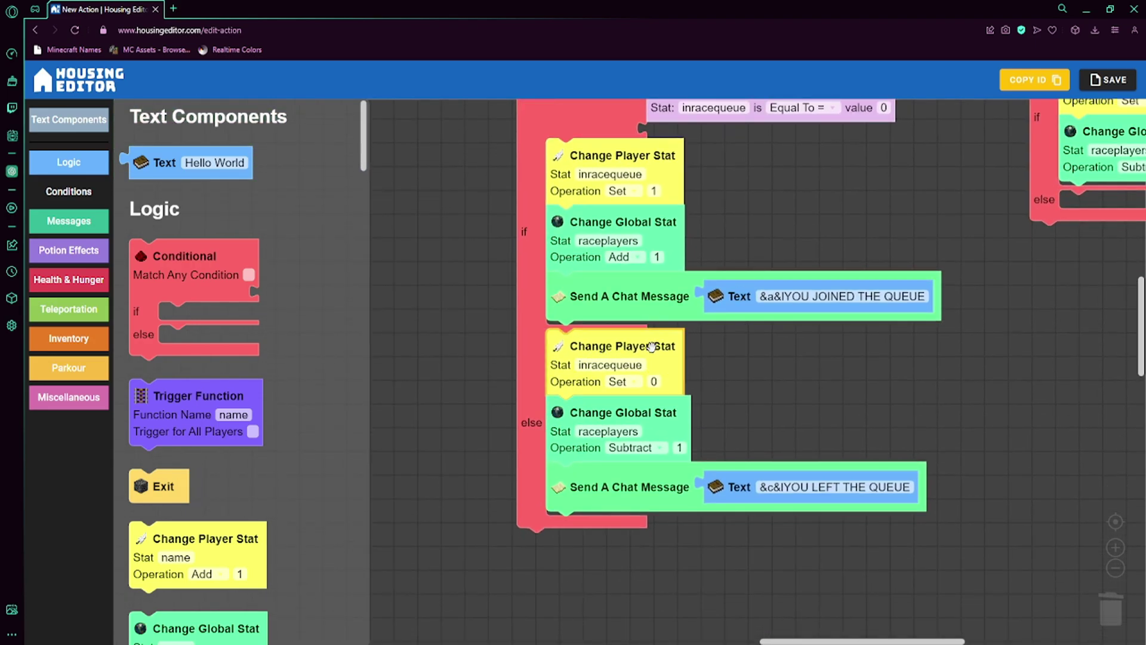
click(646, 411)
scroll(732, 377, down, 1)
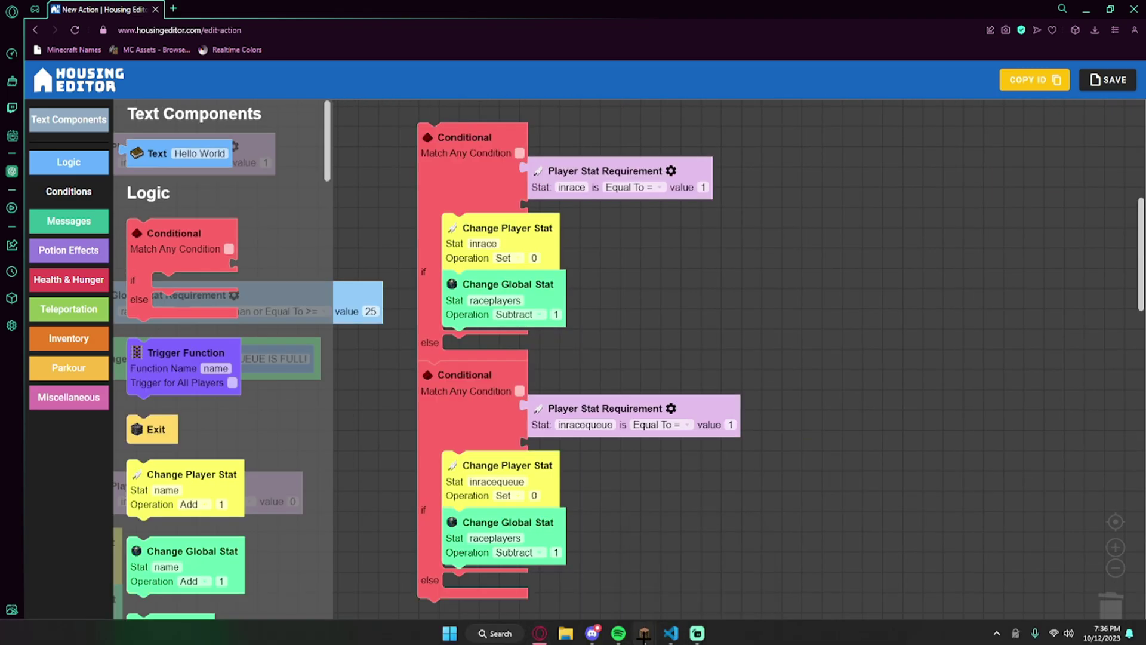
Step: Switch to Minecraft and browse the housing menu opened with the held nether star
click(644, 634)
key(Escape)
right_click(573, 329)
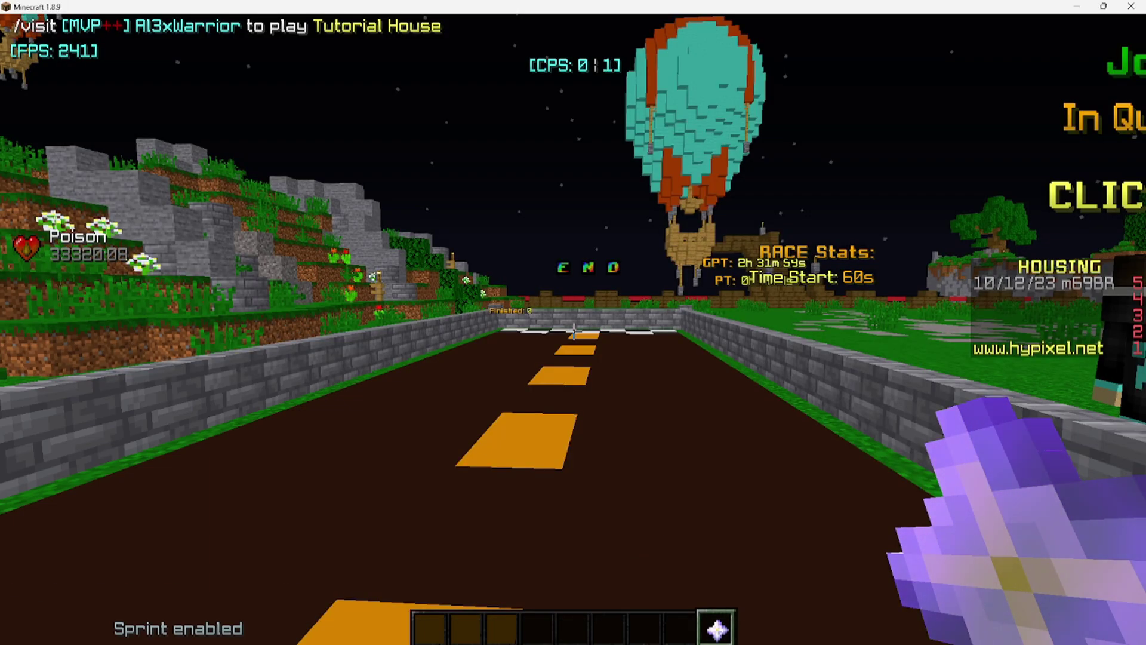
click(538, 323)
click(505, 203)
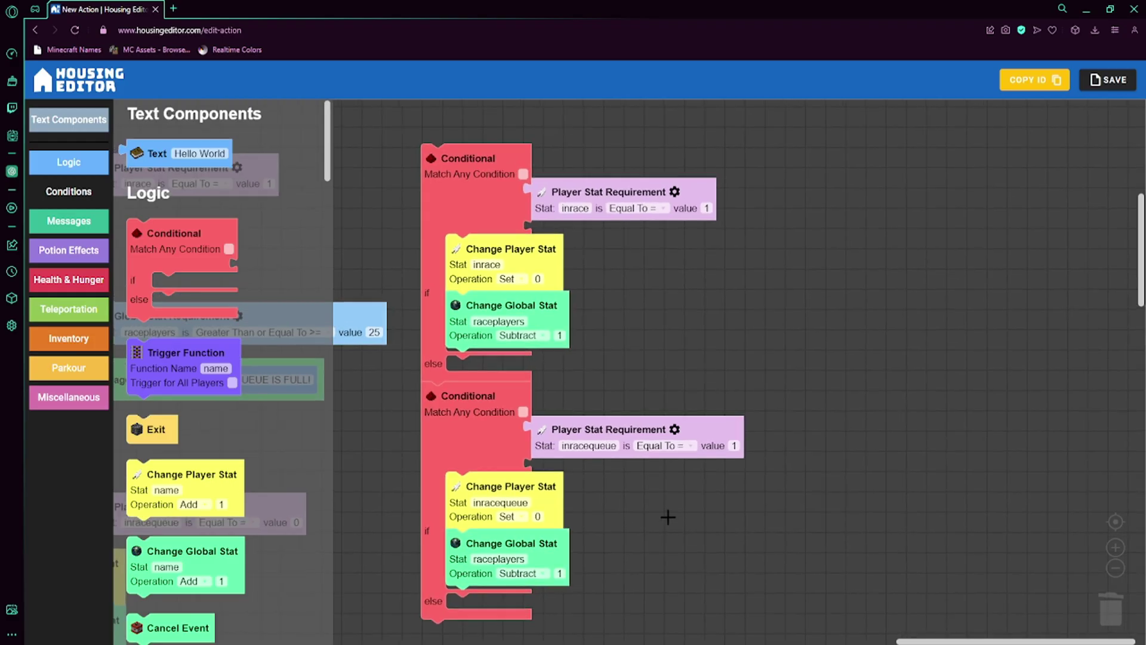
Step: Return to Housing Editor and examine the LeaveEvent conditionals that reset inrace and inracequeue and reduce raceplayers
drag(669, 517, 670, 523)
mouse_move(646, 395)
mouse_down()
mouse_move(657, 548)
mouse_move(655, 325)
mouse_move(642, 369)
mouse_move(642, 305)
mouse_move(651, 382)
mouse_up()
scroll(642, 362, up, 1)
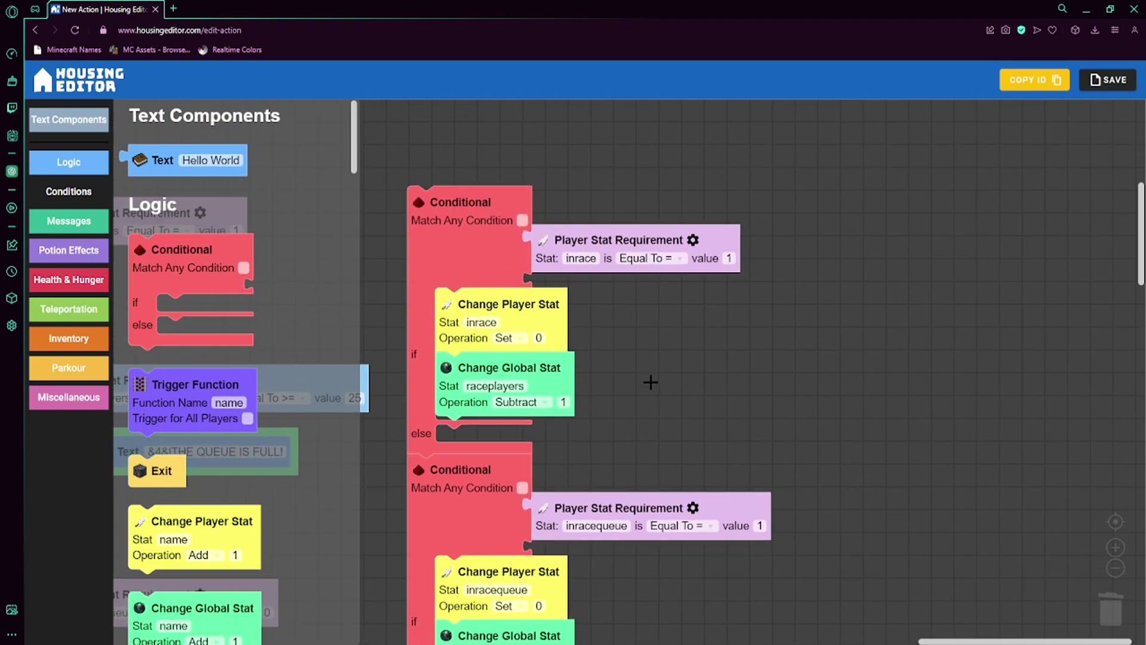
scroll(553, 250, up, 1)
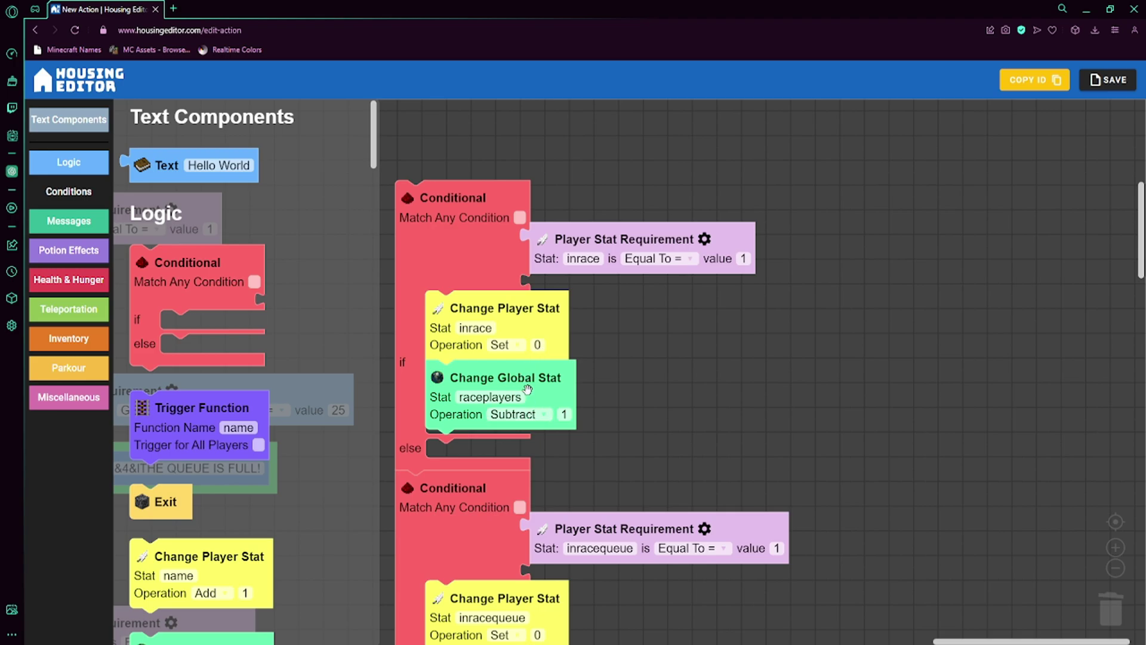
scroll(644, 437, down, 3)
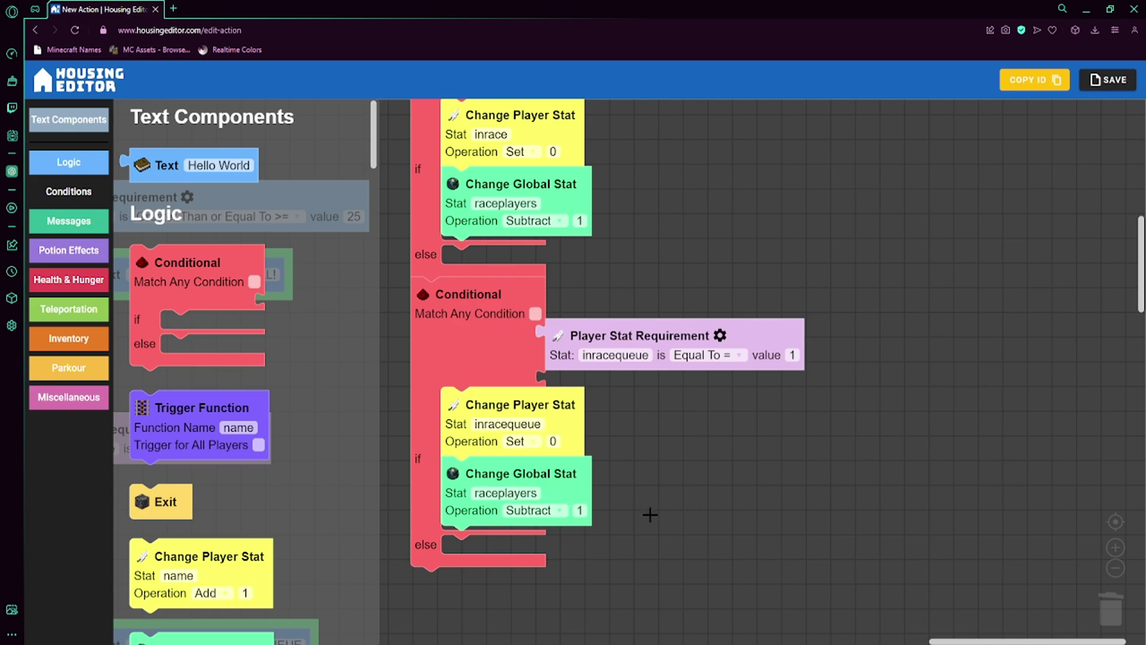
Step: Go to the RaceTimer function and examine its first conditional, including its comment and the race, raceplayers and racetime requirements
scroll(650, 515, down, 5)
scroll(577, 493, up, 8)
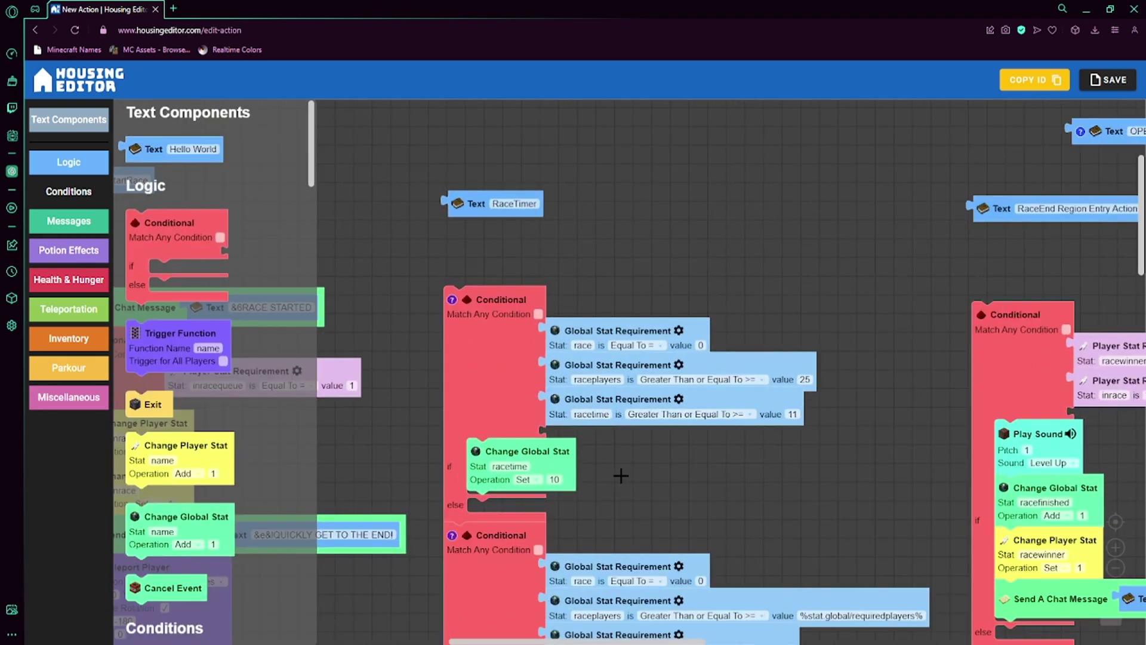
scroll(528, 308, up, 3)
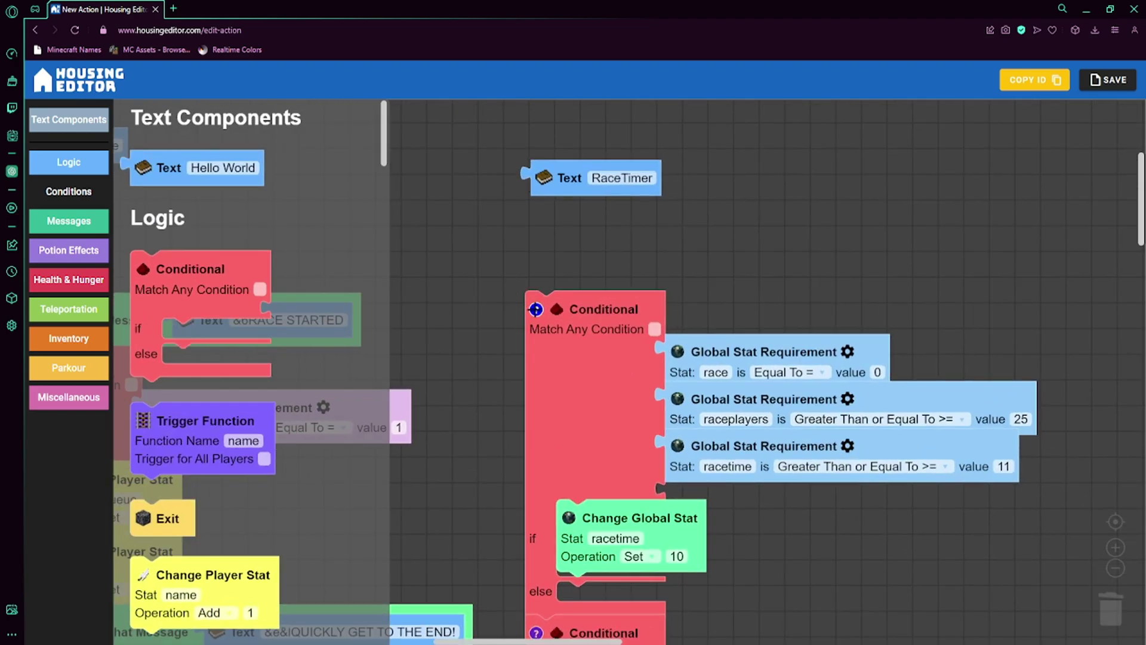
click(536, 309)
drag(492, 311, 501, 342)
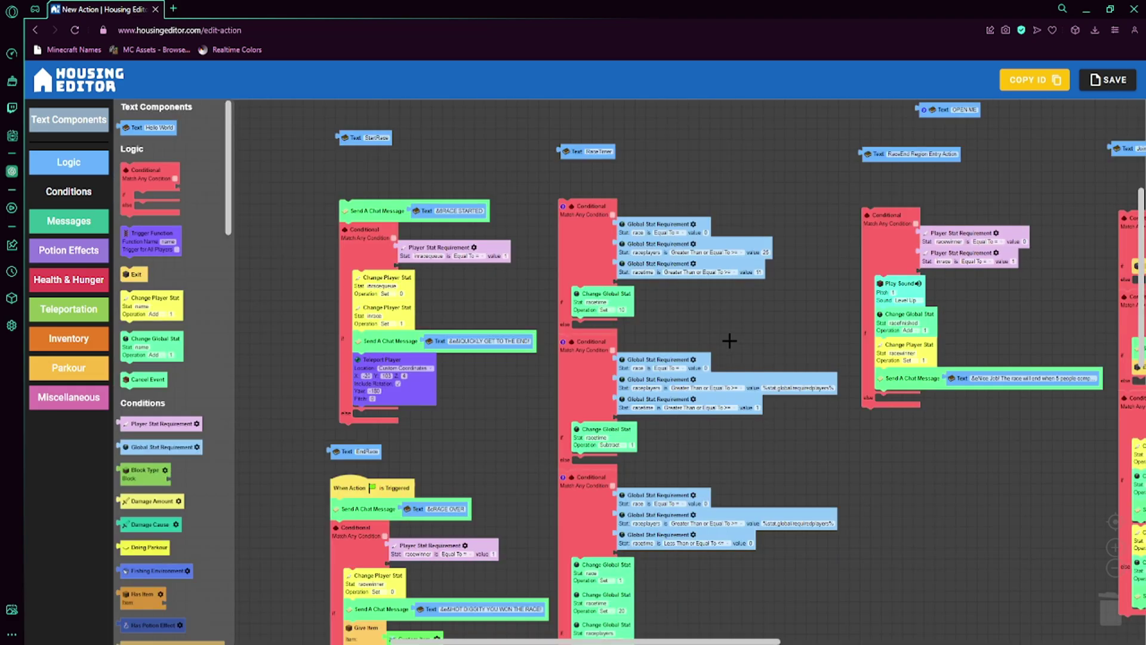
Step: Examine the remaining RaceTimer conditionals, covering the racetime countdown, the global stat resets and the StartRace function trigger
scroll(729, 341, down, 3)
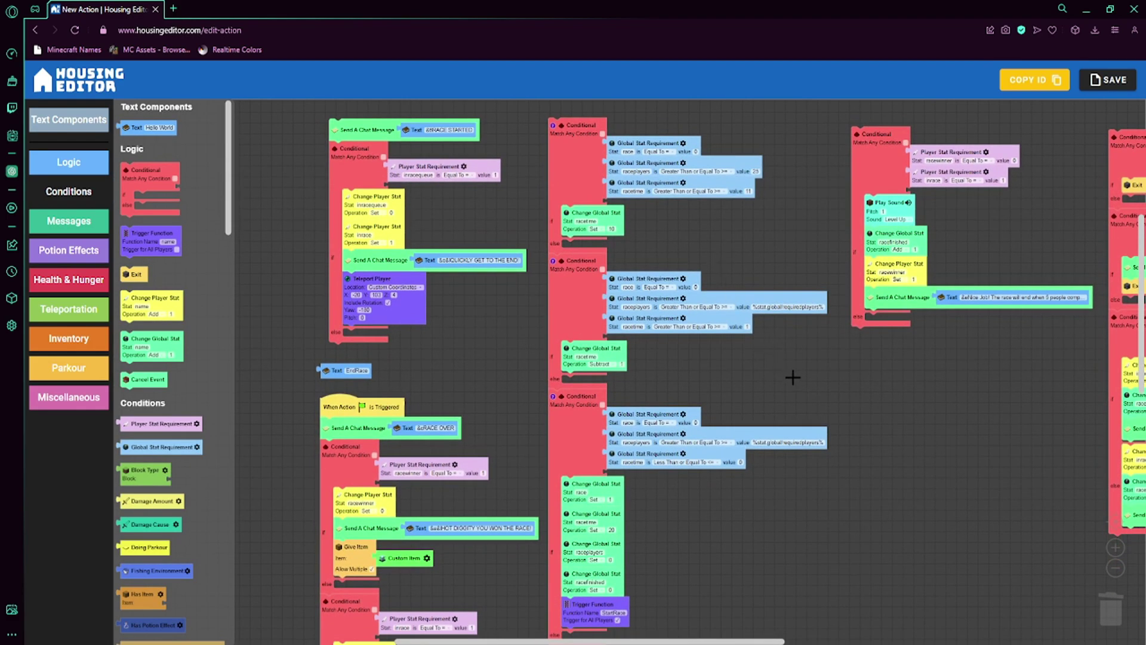
scroll(793, 377, down, 2)
scroll(770, 382, up, 7)
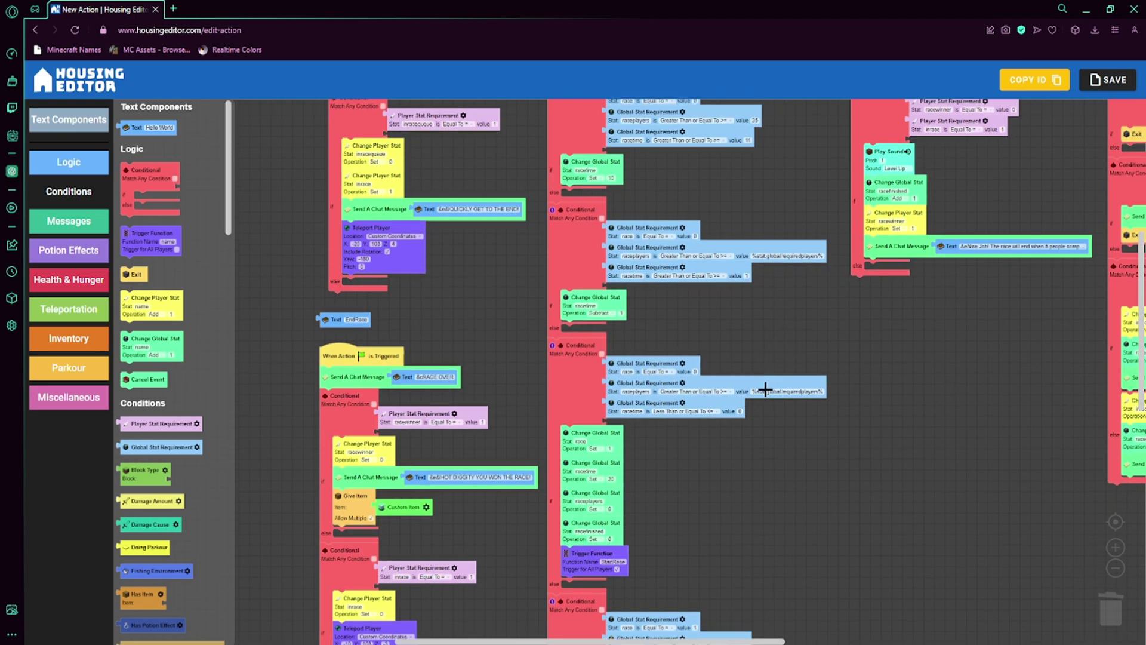
scroll(703, 371, up, 5)
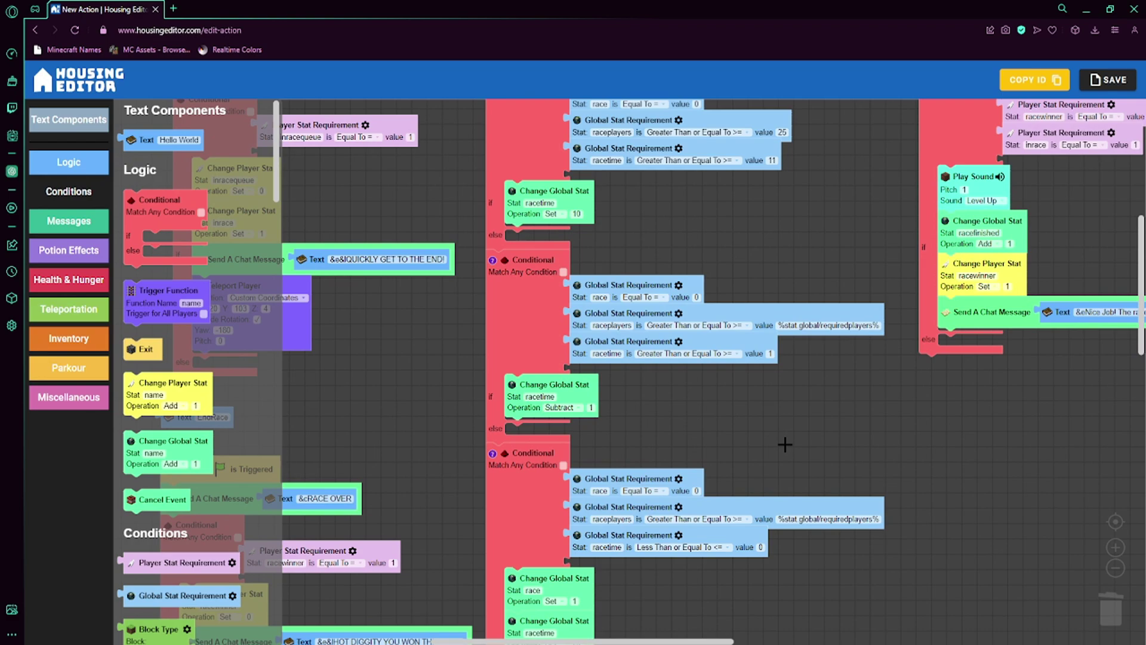
scroll(785, 444, down, 10)
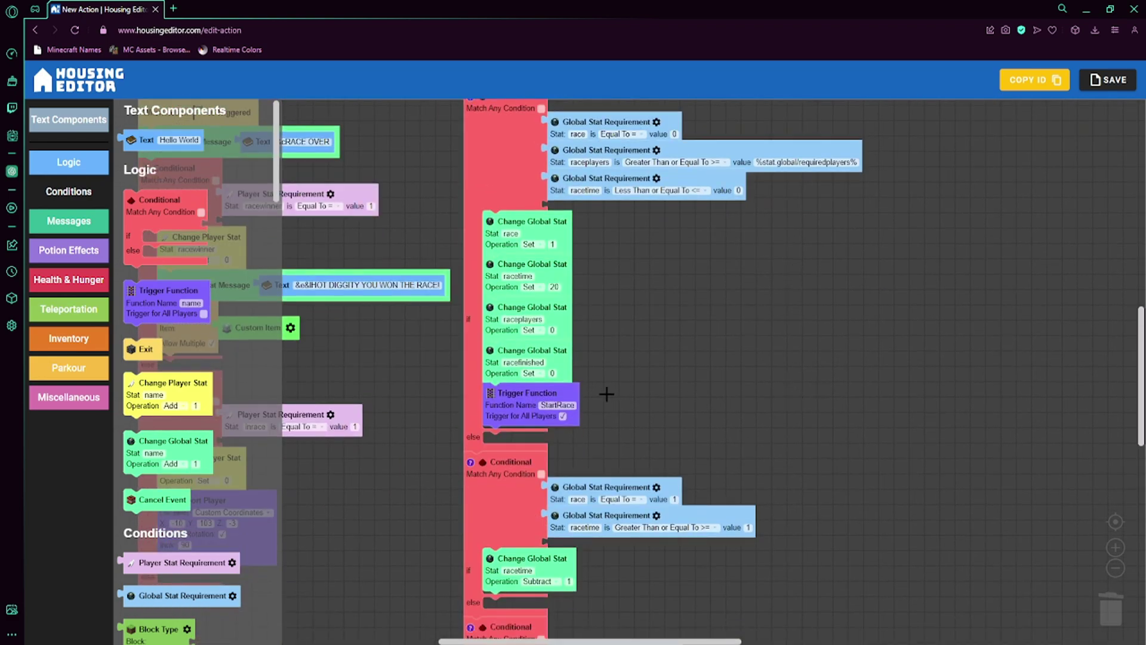
scroll(607, 394, down, 10)
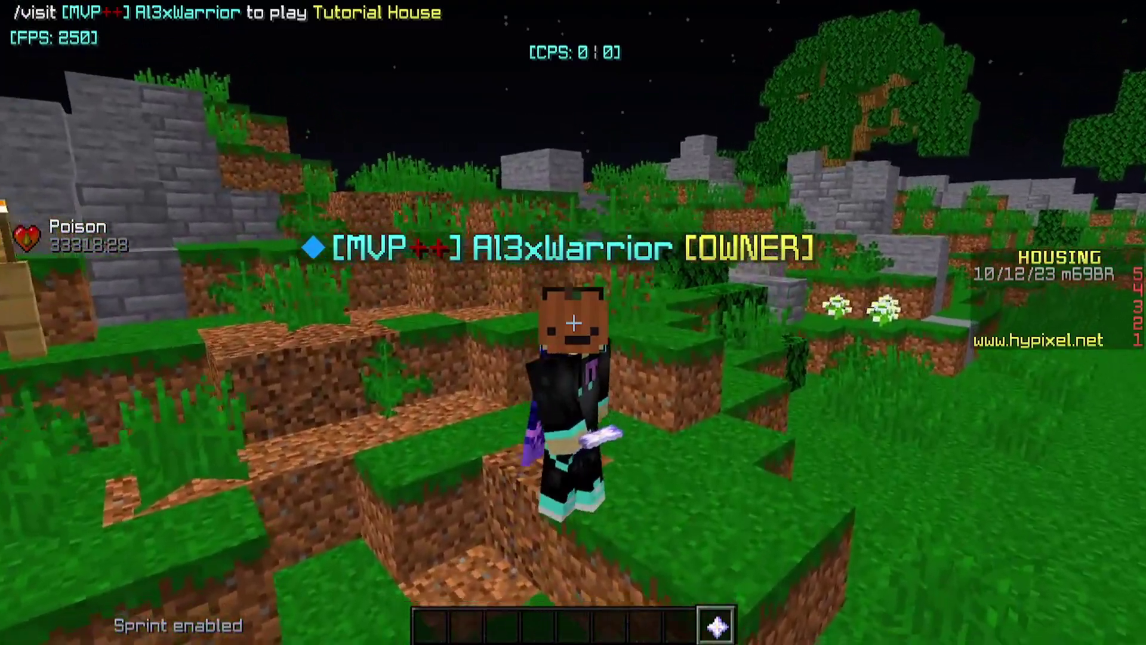
key(shift)
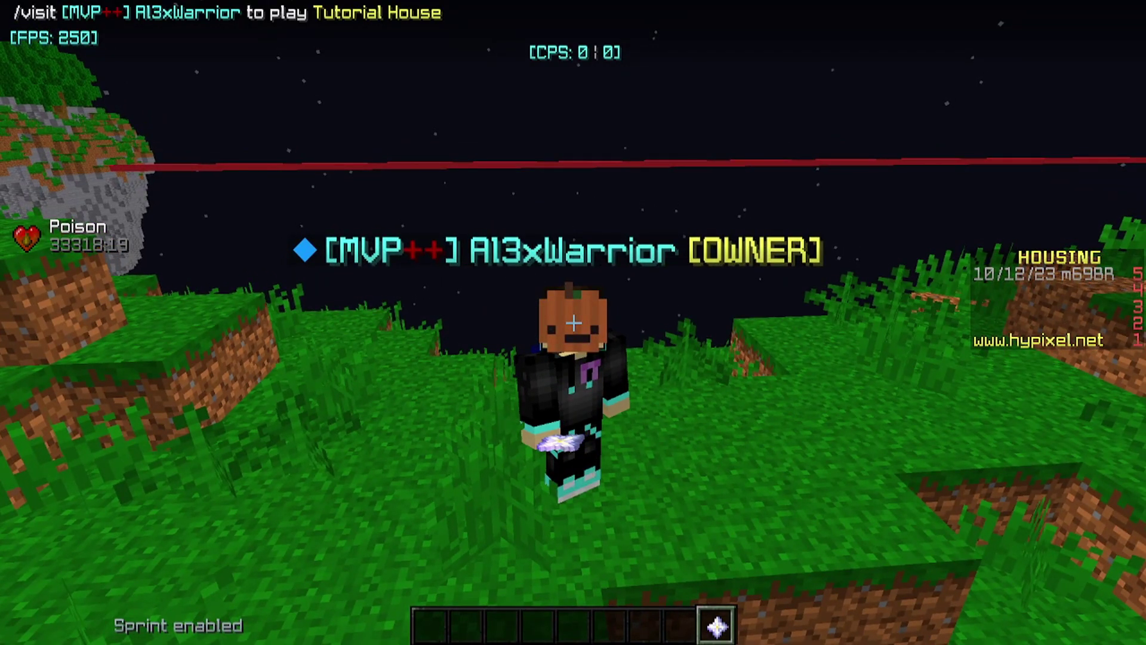
key(w)
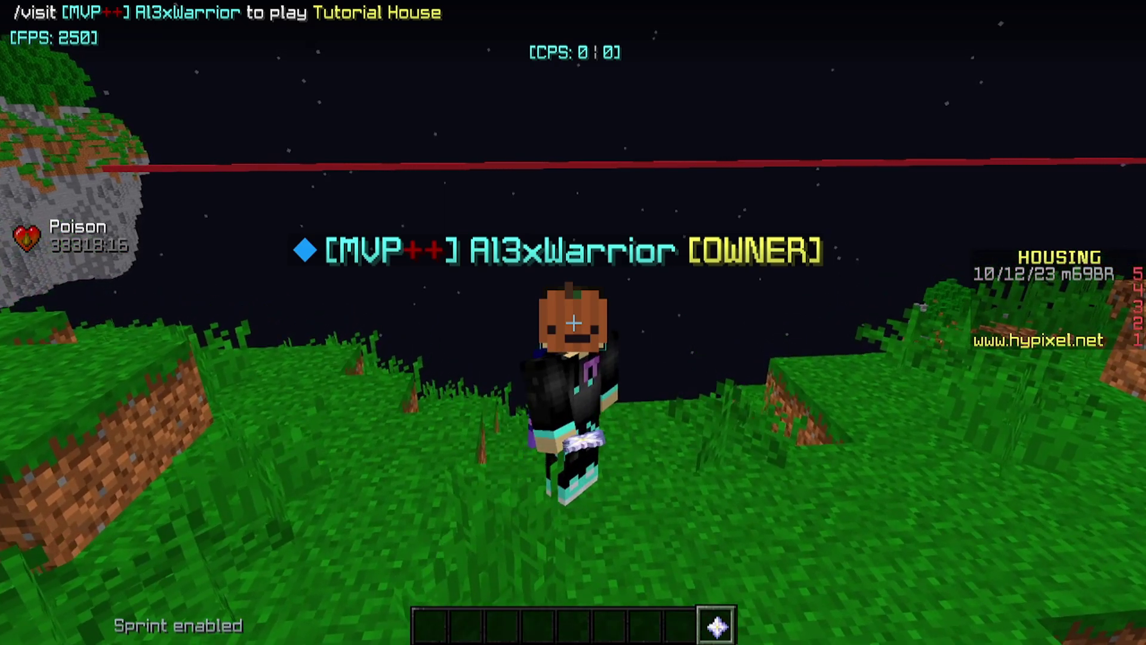
key(a)
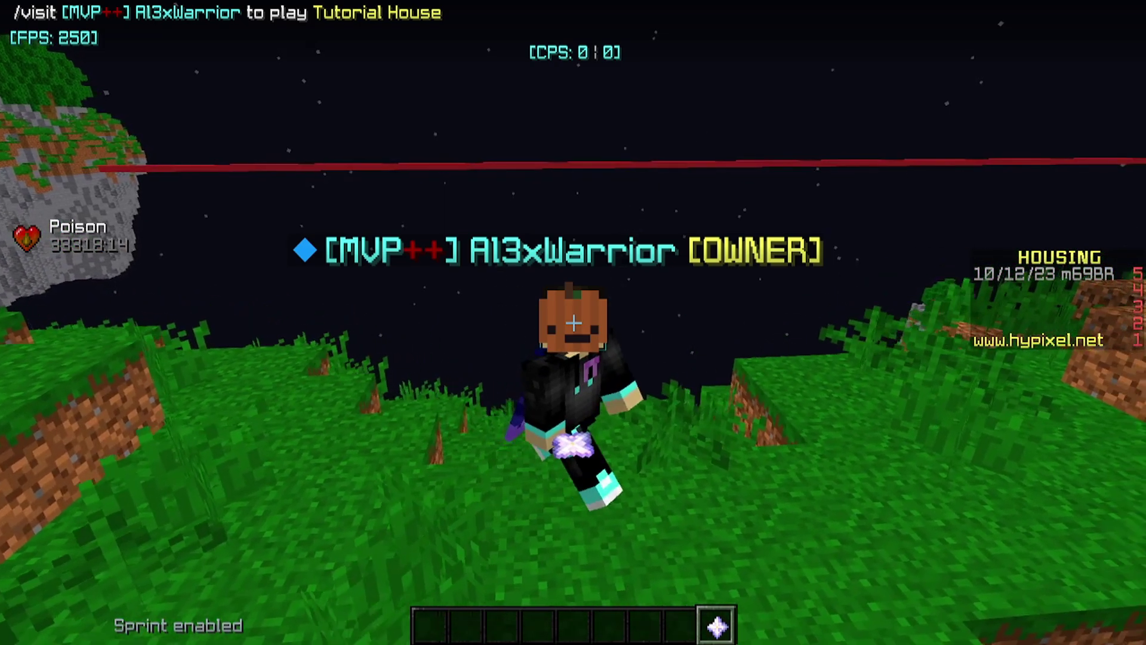
key(w)
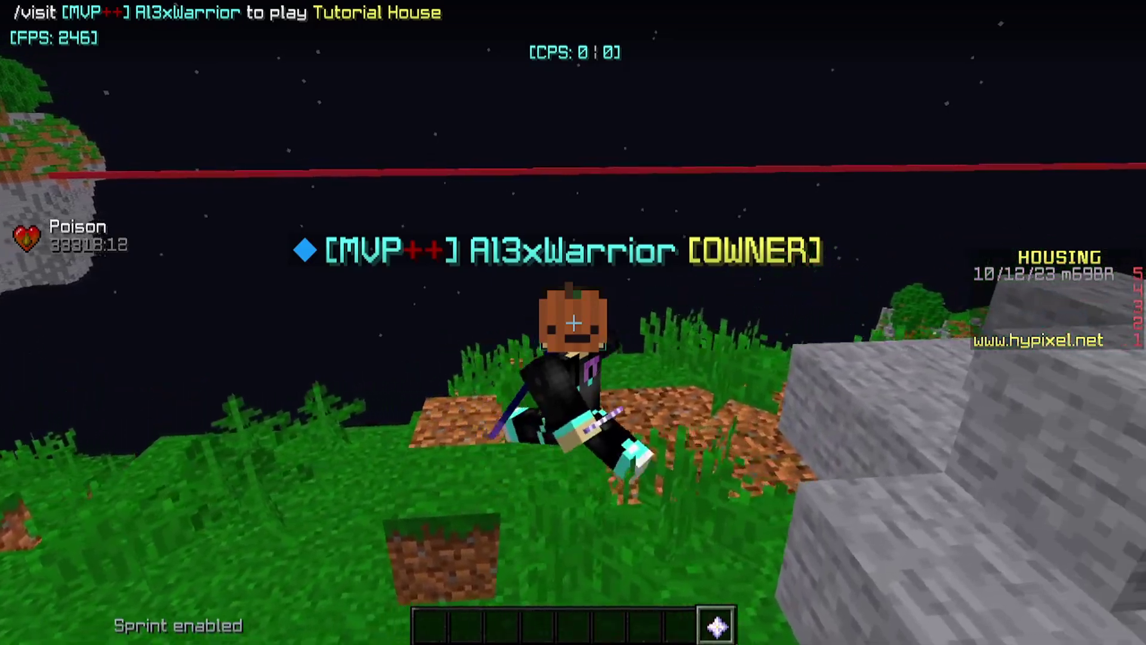
key(a)
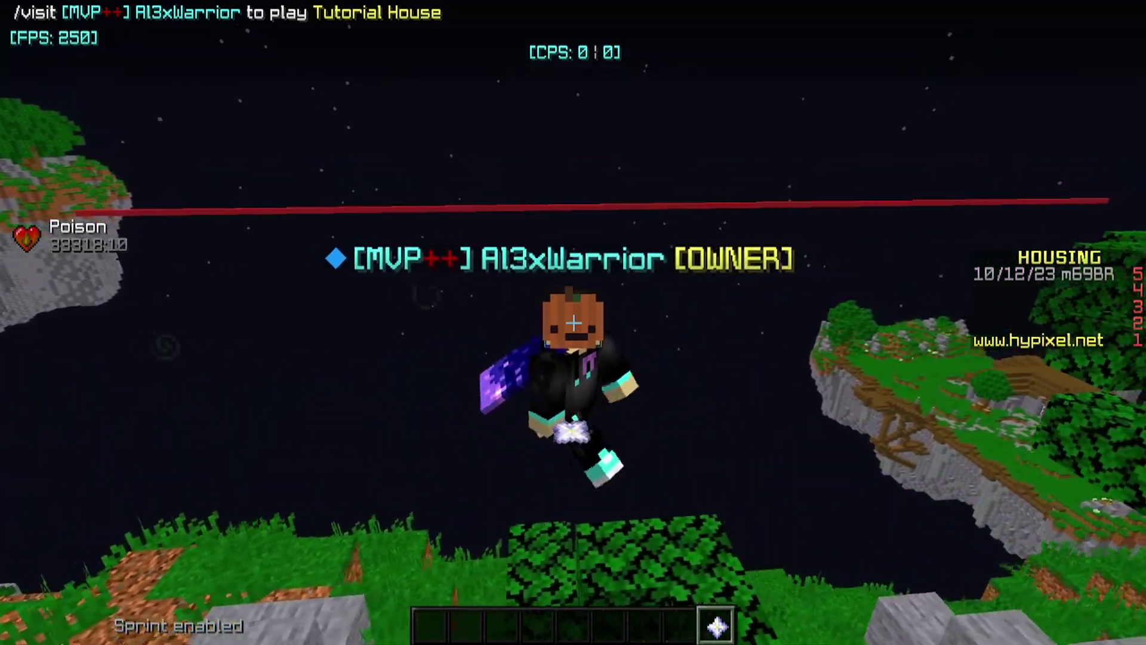
key(w)
key(d)
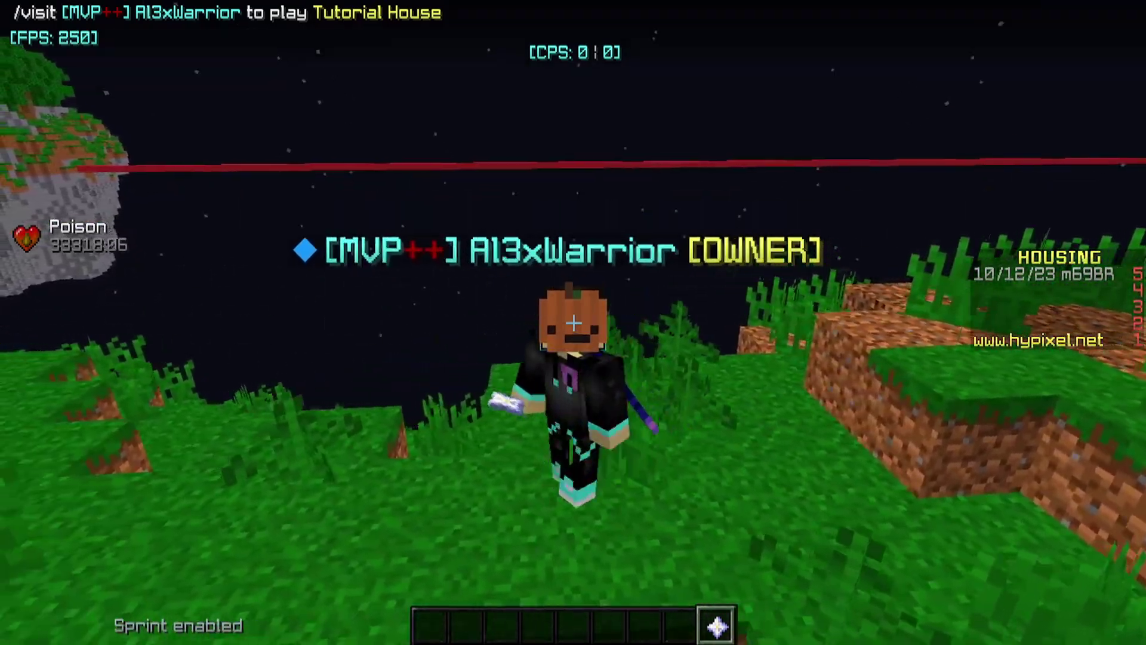
key(d)
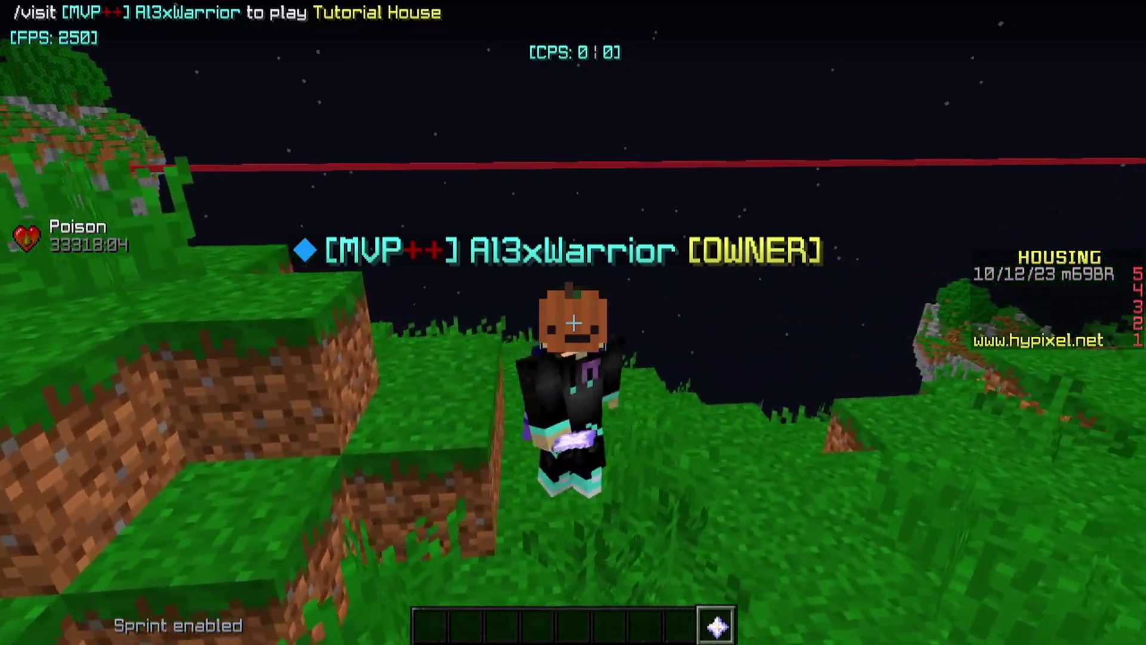
key(w)
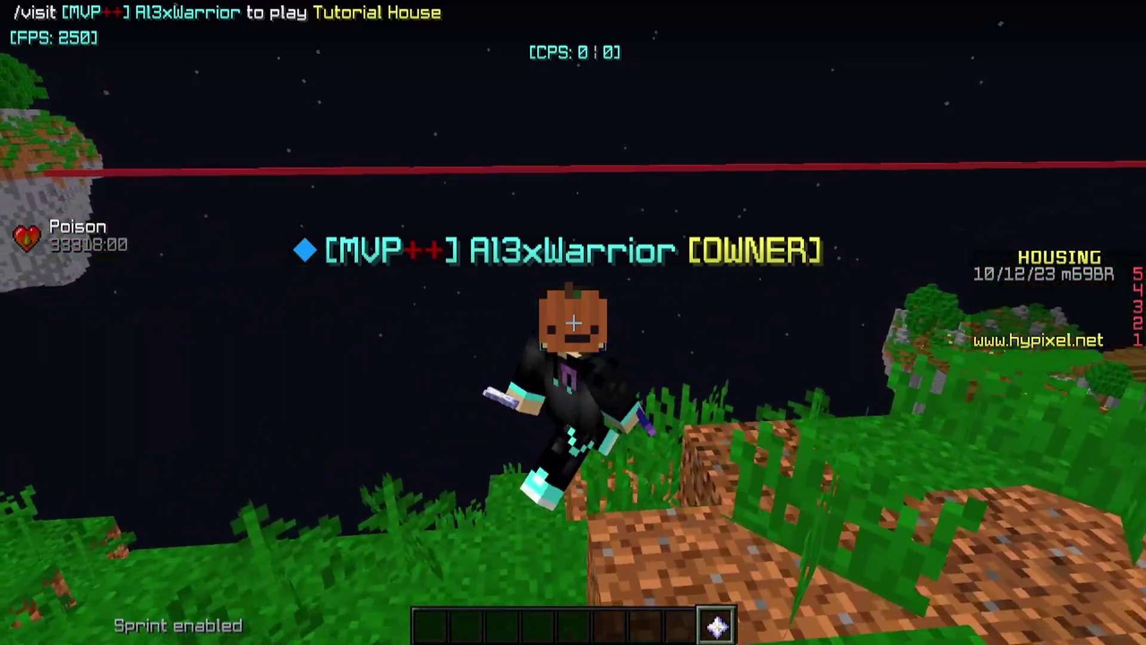